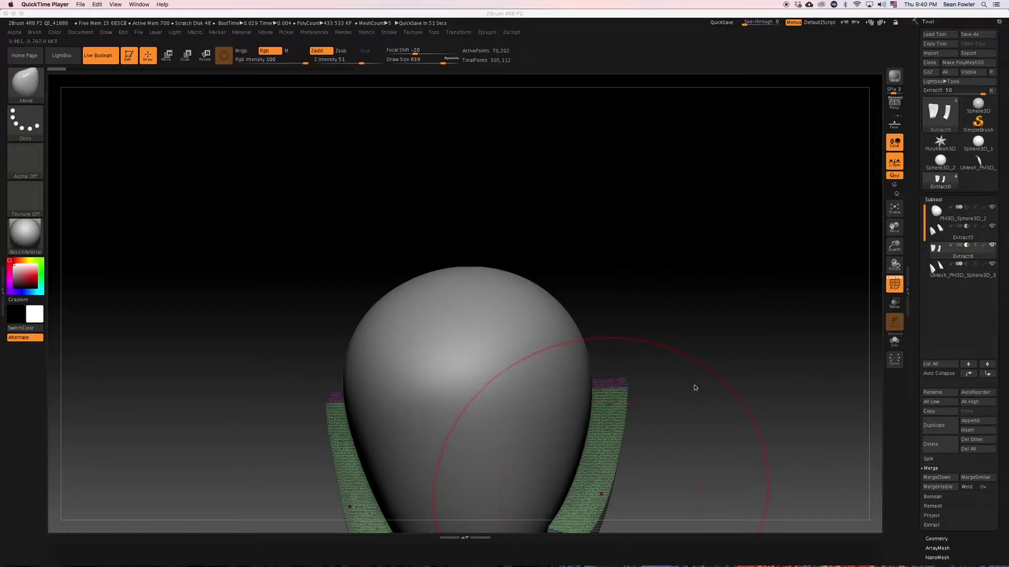
Delete the Extract6 subtool, the duplicate of the side cutter pair.
{"action": "left_click", "coordinate": [694, 388]}
{"action": "mouse_move", "coordinate": [695, 376]}
{"action": "left_mouse_down"}
{"action": "mouse_move", "coordinate": [711, 389]}
{"action": "mouse_move", "coordinate": [697, 381]}
{"action": "mouse_move", "coordinate": [679, 401]}
{"action": "mouse_move", "coordinate": [718, 284]}
{"action": "mouse_move", "coordinate": [664, 365]}
{"action": "mouse_move", "coordinate": [687, 364]}
{"action": "mouse_move", "coordinate": [678, 378]}
{"action": "left_mouse_up"}
{"action": "key", "text": "shift+f"}
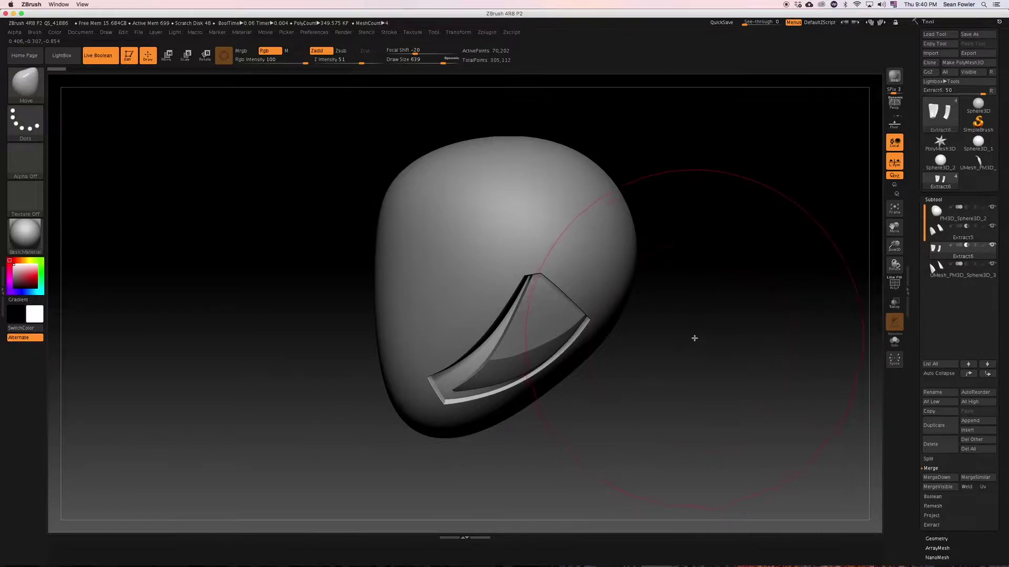
{"action": "mouse_move", "coordinate": [695, 339]}
{"action": "left_mouse_down"}
{"action": "mouse_move", "coordinate": [693, 347]}
{"action": "mouse_move", "coordinate": [669, 340]}
{"action": "mouse_move", "coordinate": [666, 362]}
{"action": "mouse_move", "coordinate": [657, 351]}
{"action": "left_mouse_up"}
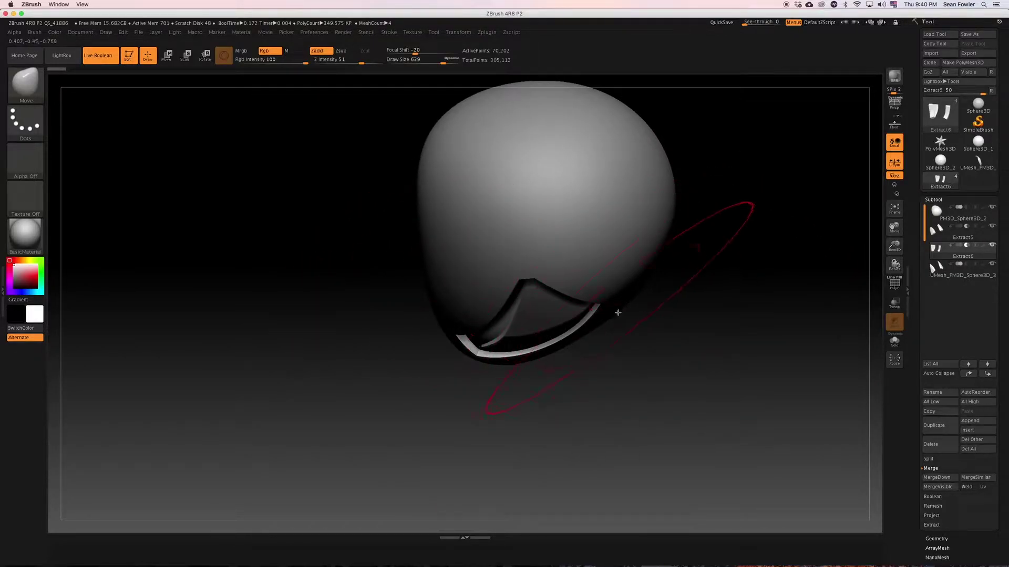
{"action": "left_click_drag", "start_coordinate": [661, 377], "coordinate": [701, 259]}
{"action": "mouse_move", "coordinate": [934, 236]}
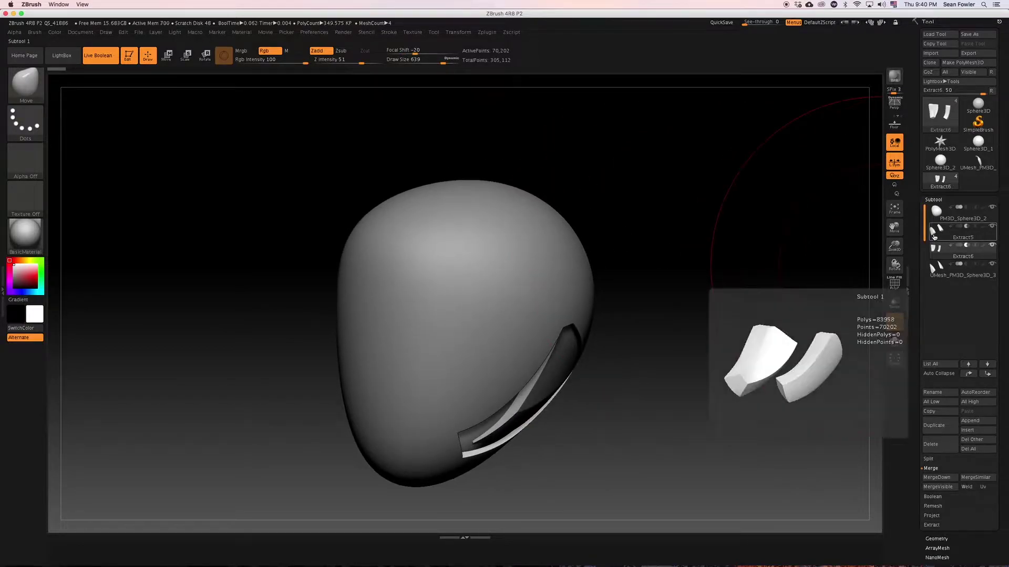
{"action": "left_click", "coordinate": [894, 283]}
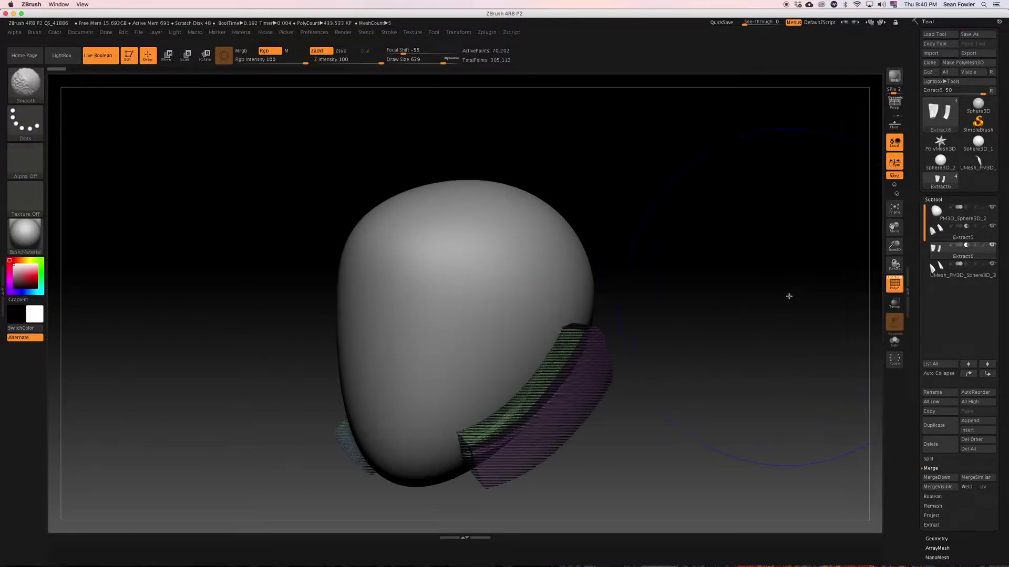
{"action": "left_click", "coordinate": [939, 241]}
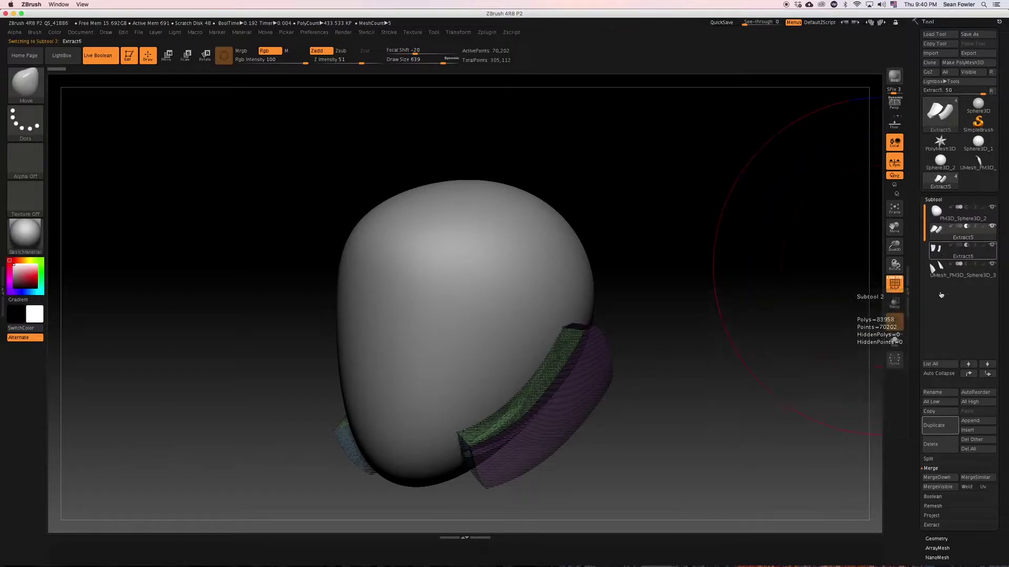
{"action": "left_click", "coordinate": [939, 444]}
{"action": "mouse_move", "coordinate": [719, 343]}
{"action": "left_mouse_down"}
{"action": "mouse_move", "coordinate": [706, 346]}
{"action": "mouse_move", "coordinate": [721, 336]}
{"action": "left_mouse_up"}
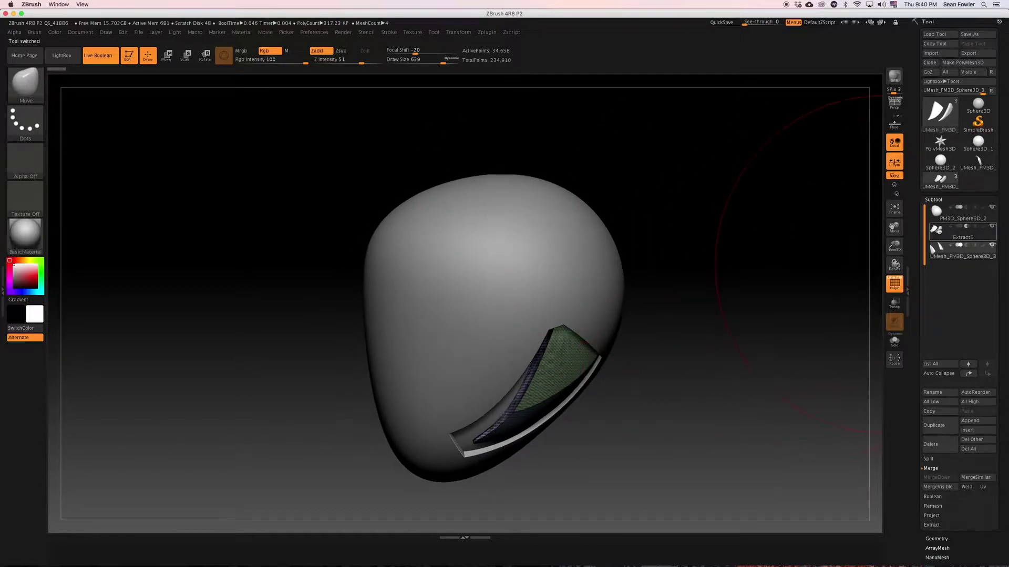
Select the Extract5 cutter subtool and examine the recess it cuts on both sides of the head.
{"action": "left_click", "coordinate": [937, 230]}
{"action": "left_click_drag", "start_coordinate": [705, 329], "coordinate": [708, 336]}
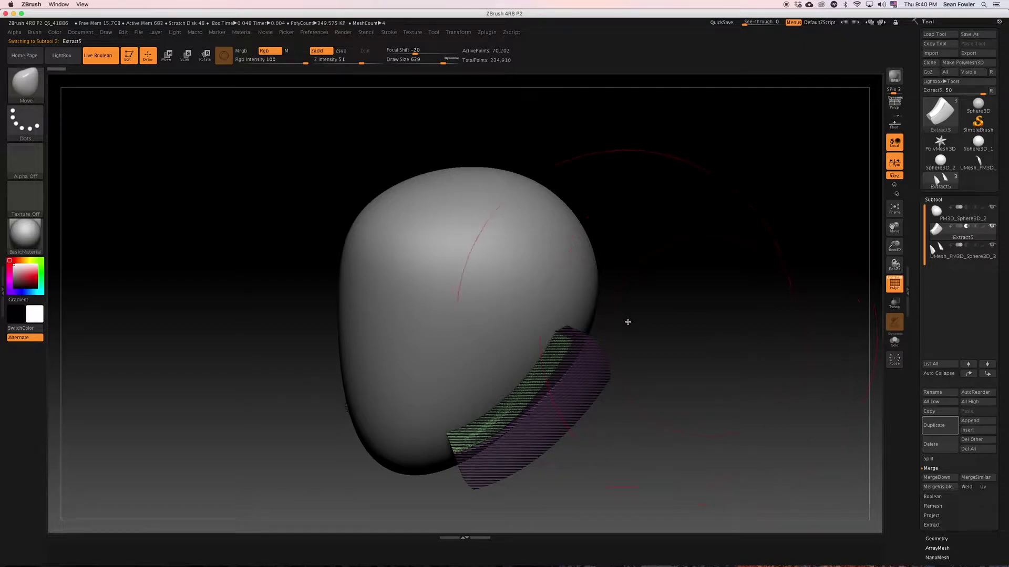
{"action": "left_click_drag", "start_coordinate": [683, 344], "coordinate": [684, 340]}
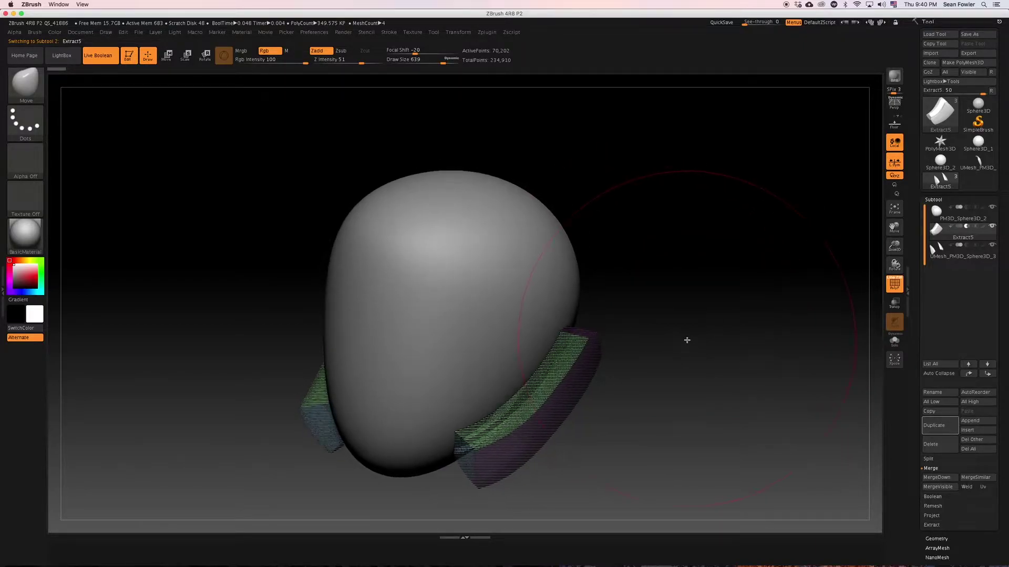
{"action": "key", "text": "shift+f"}
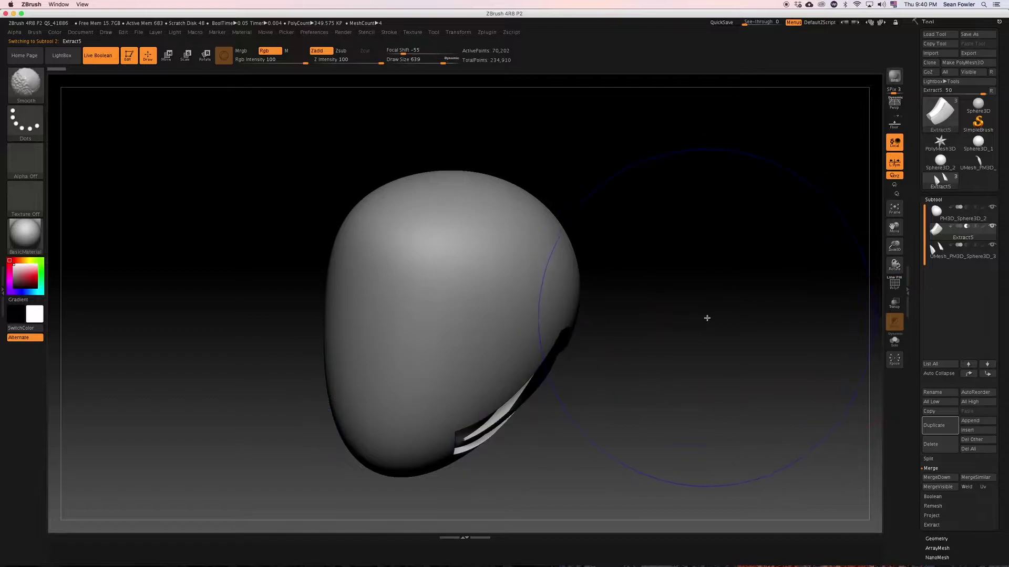
{"action": "left_click_drag", "start_coordinate": [707, 318], "coordinate": [572, 315]}
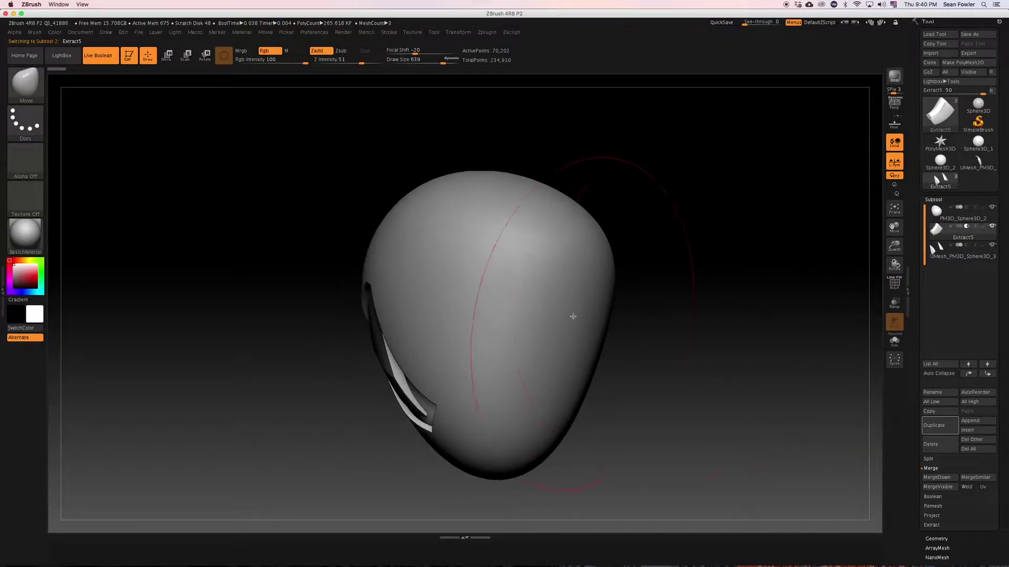
{"action": "left_click_drag", "start_coordinate": [779, 275], "coordinate": [558, 306]}
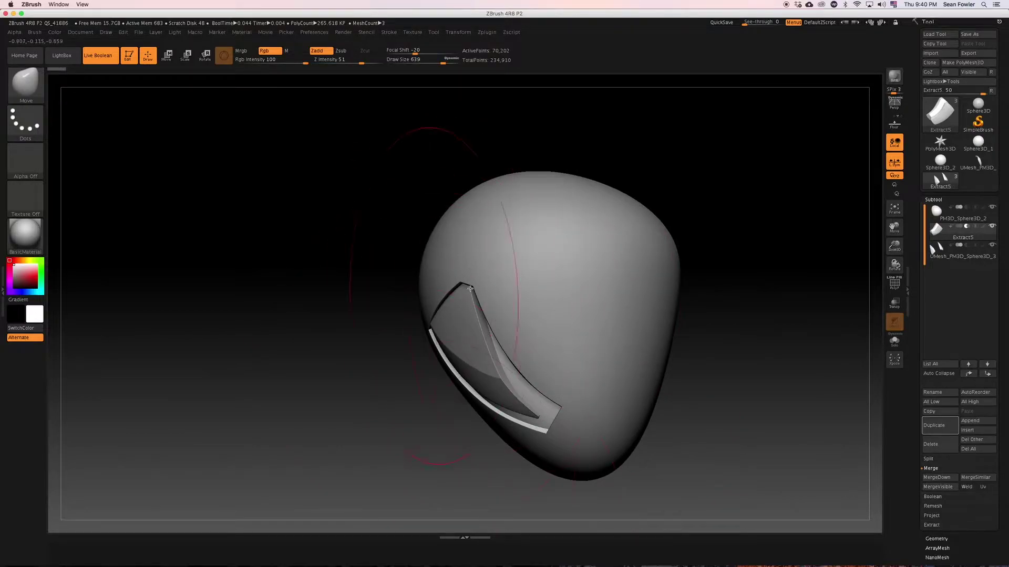
{"action": "mouse_move", "coordinate": [940, 239]}
{"action": "left_click_drag", "start_coordinate": [781, 376], "coordinate": [706, 350]}
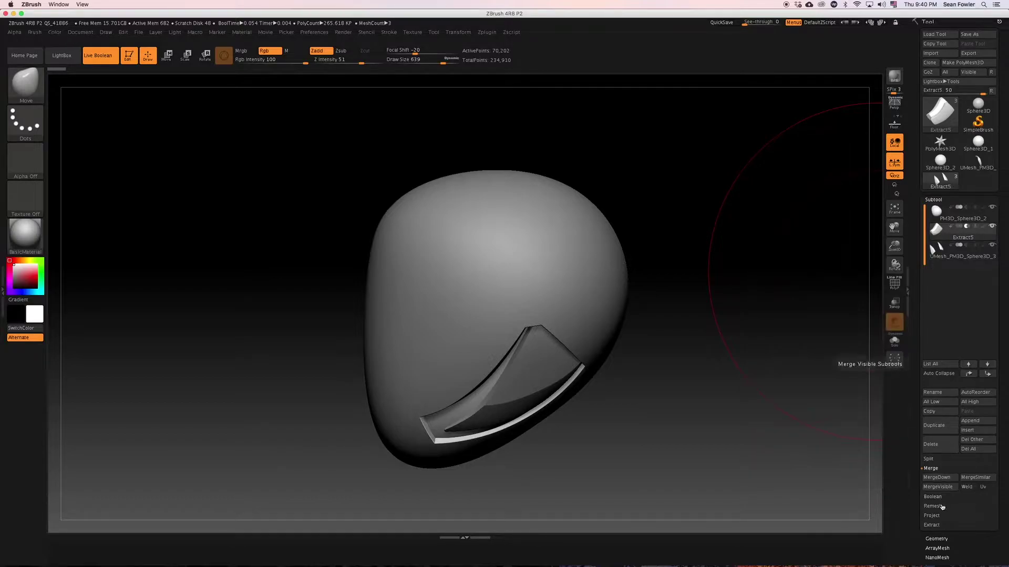
Duplicate the Extract5 subtool and move the copied pair straight up above the head.
{"action": "left_click", "coordinate": [941, 425]}
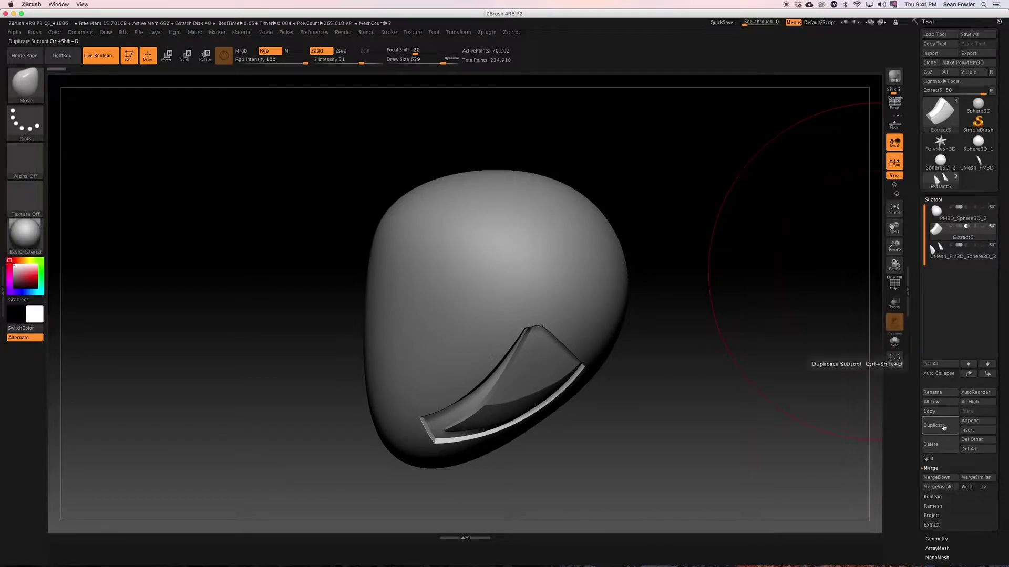
{"action": "left_click_drag", "start_coordinate": [799, 368], "coordinate": [726, 332]}
{"action": "key", "text": "w"}
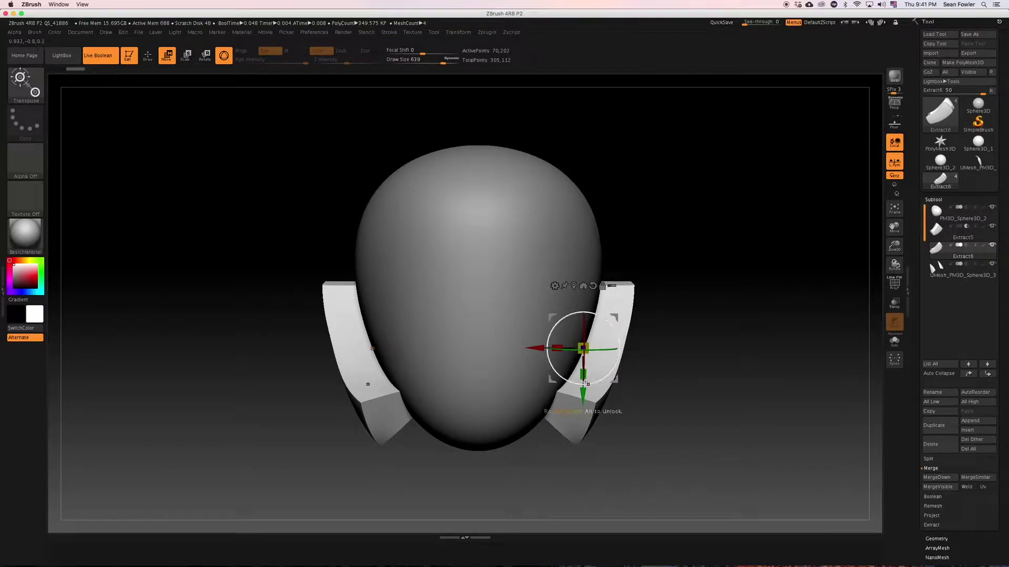
{"action": "left_click_drag", "start_coordinate": [583, 397], "coordinate": [580, 102]}
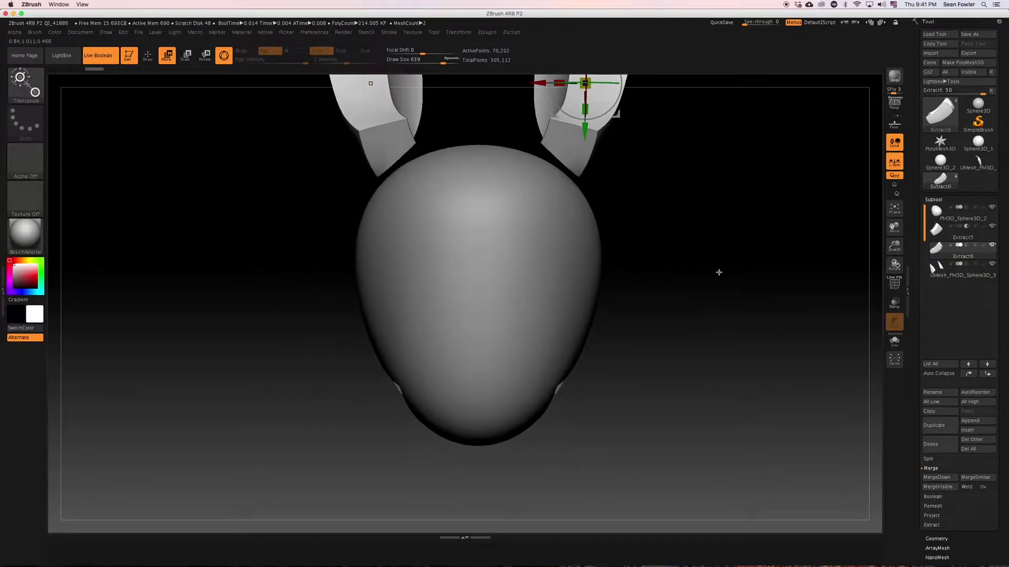
Rotate the copied cutter pair above the head in side view and set its Boolean mode to subtractive.
{"action": "left_click_drag", "start_coordinate": [698, 250], "coordinate": [698, 349], "text": "alt"}
{"action": "left_click_drag", "start_coordinate": [698, 297], "coordinate": [656, 295]}
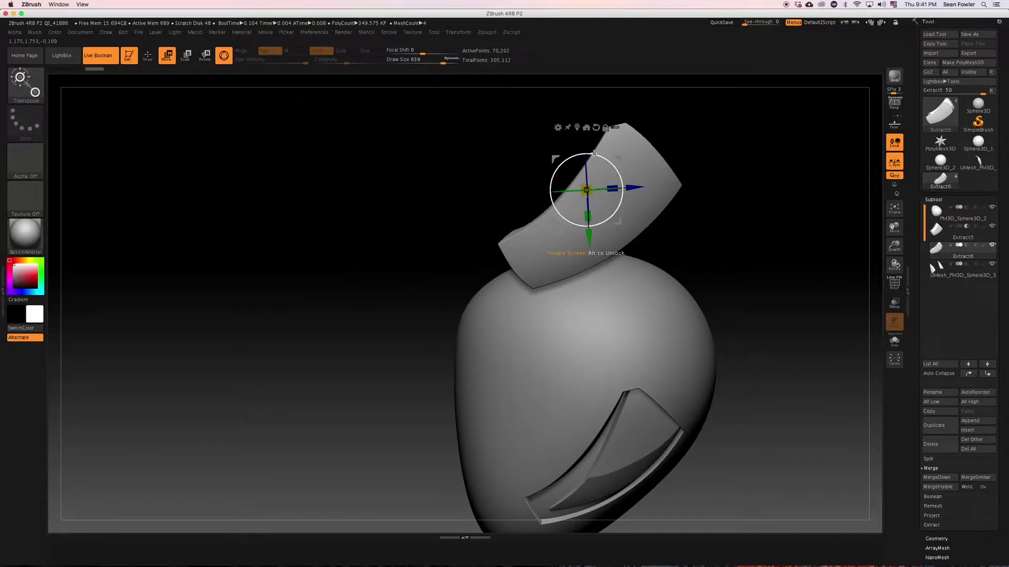
{"action": "left_click_drag", "start_coordinate": [593, 156], "coordinate": [550, 212]}
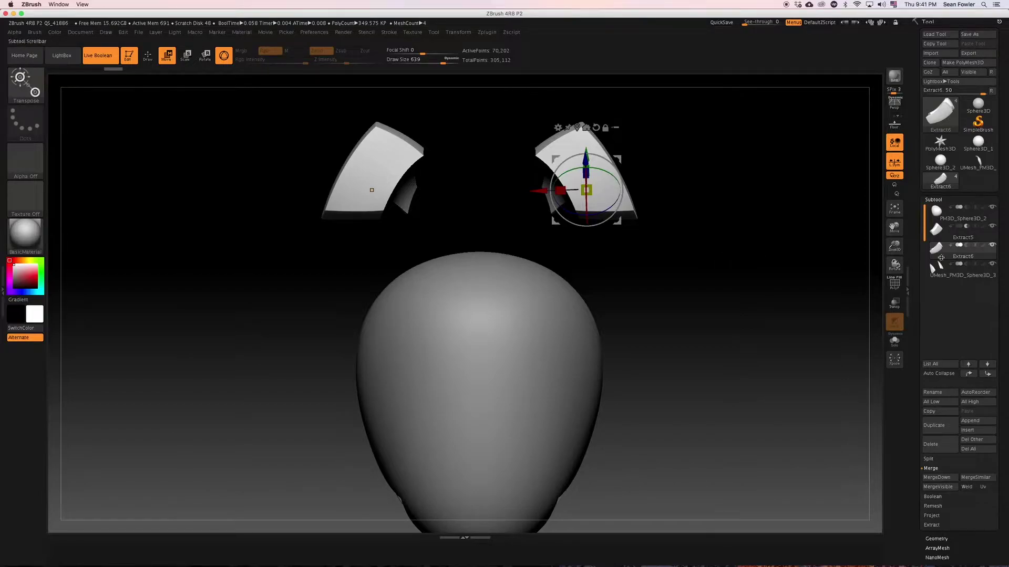
{"action": "left_click", "coordinate": [965, 245]}
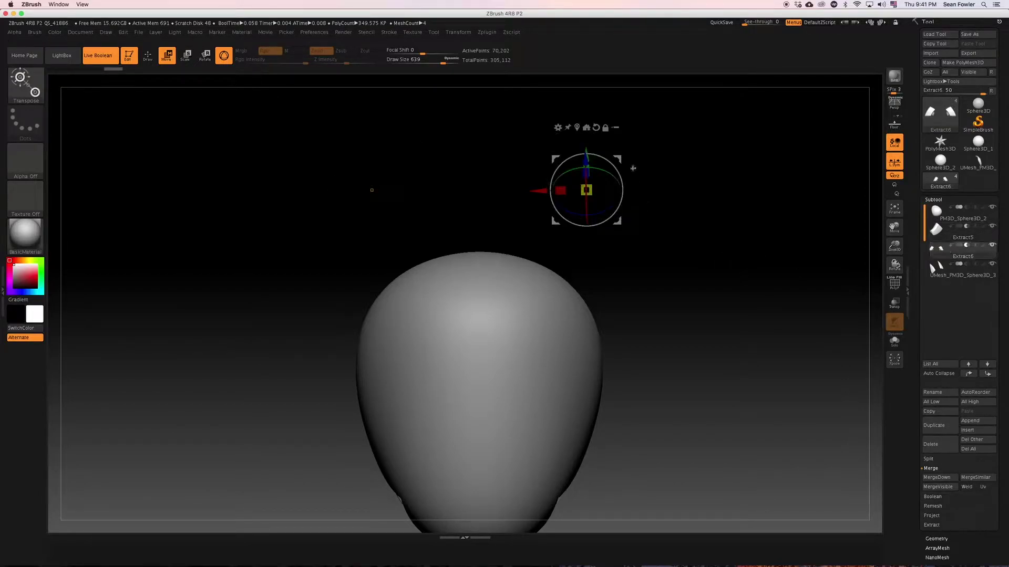
Try moving the copied cutter pair down and inward onto the head with the polyframe shown, and undo the moves.
{"action": "left_click_drag", "start_coordinate": [626, 169], "coordinate": [555, 231]}
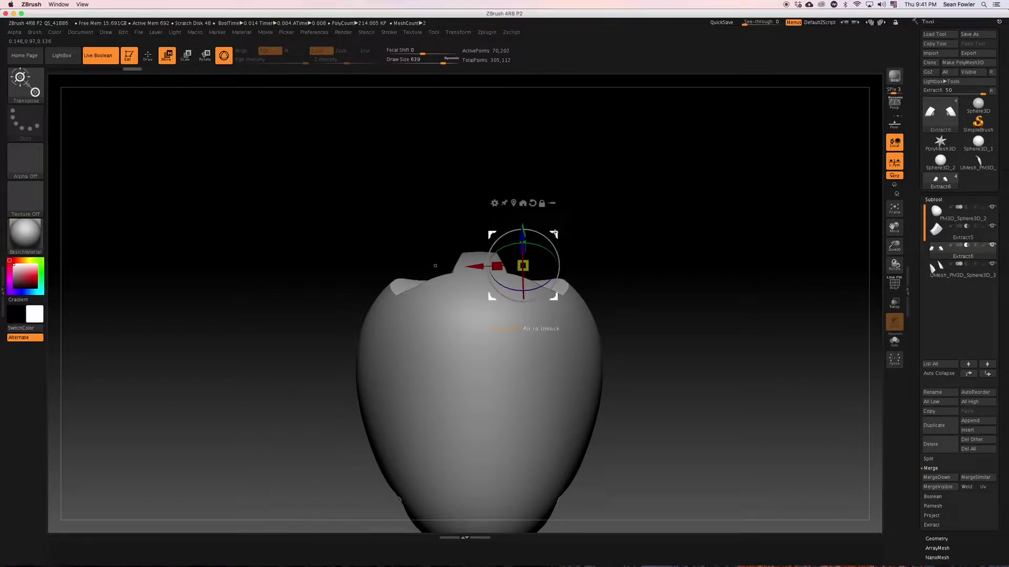
{"action": "key", "text": "shift+f"}
{"action": "mouse_move", "coordinate": [555, 233]}
{"action": "left_mouse_down"}
{"action": "mouse_move", "coordinate": [609, 210]}
{"action": "mouse_move", "coordinate": [606, 231]}
{"action": "mouse_move", "coordinate": [586, 211]}
{"action": "left_mouse_up"}
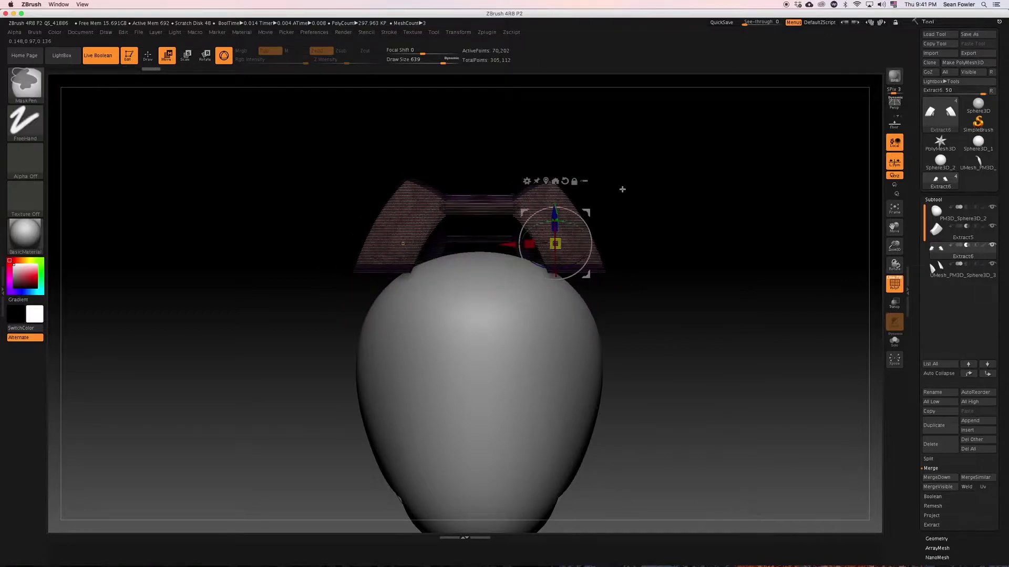
{"action": "key", "text": "ctrl+z"}
{"action": "key", "text": "ctrl+z"}
Try moving the cutter pair closer to the head's crown, display it as additive geometry to inspect it, and undo the move.
{"action": "left_click_drag", "start_coordinate": [619, 161], "coordinate": [611, 194]}
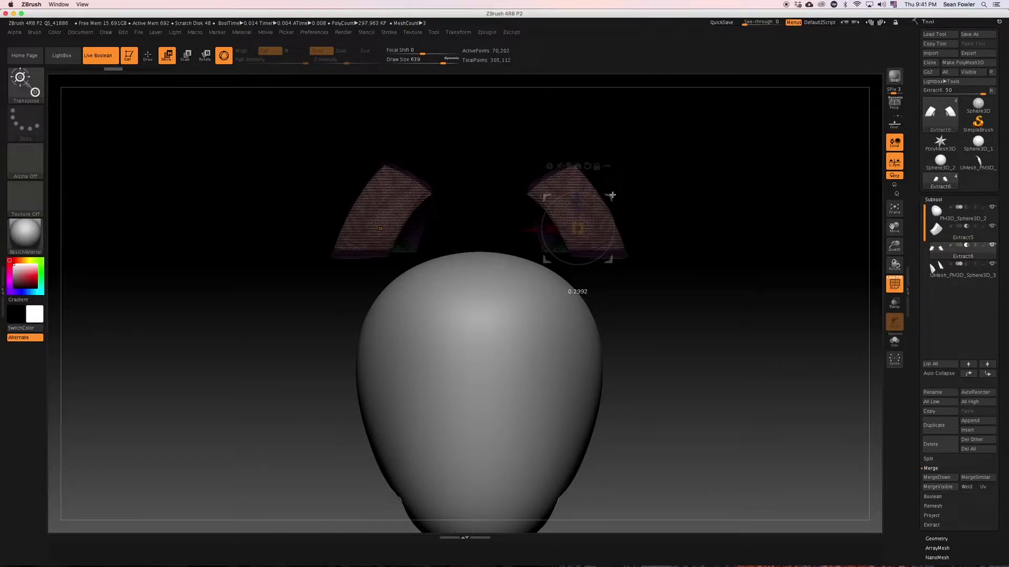
{"action": "left_click_drag", "start_coordinate": [611, 195], "coordinate": [682, 245]}
{"action": "key", "text": "shift+f"}
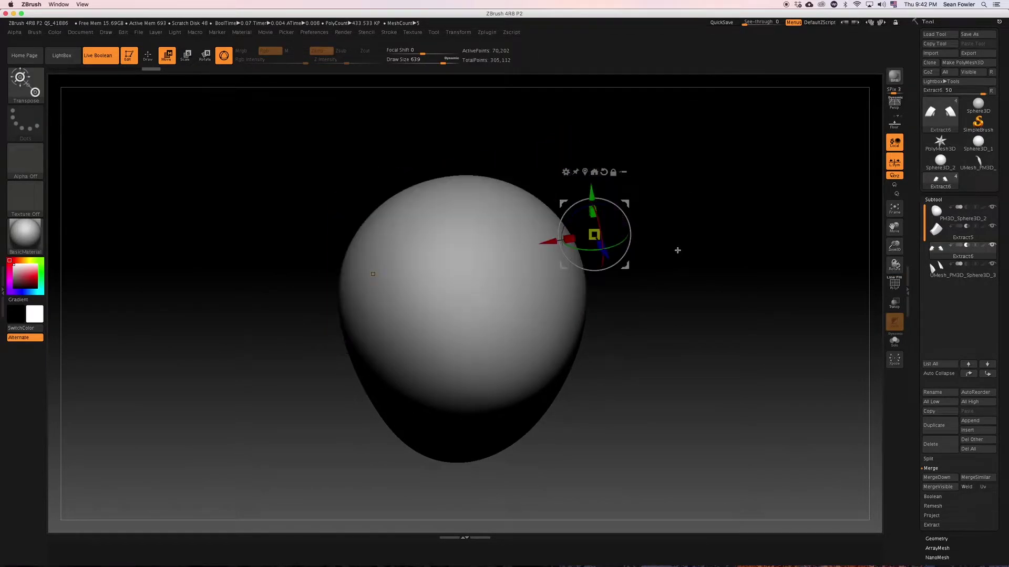
{"action": "left_click", "coordinate": [956, 247]}
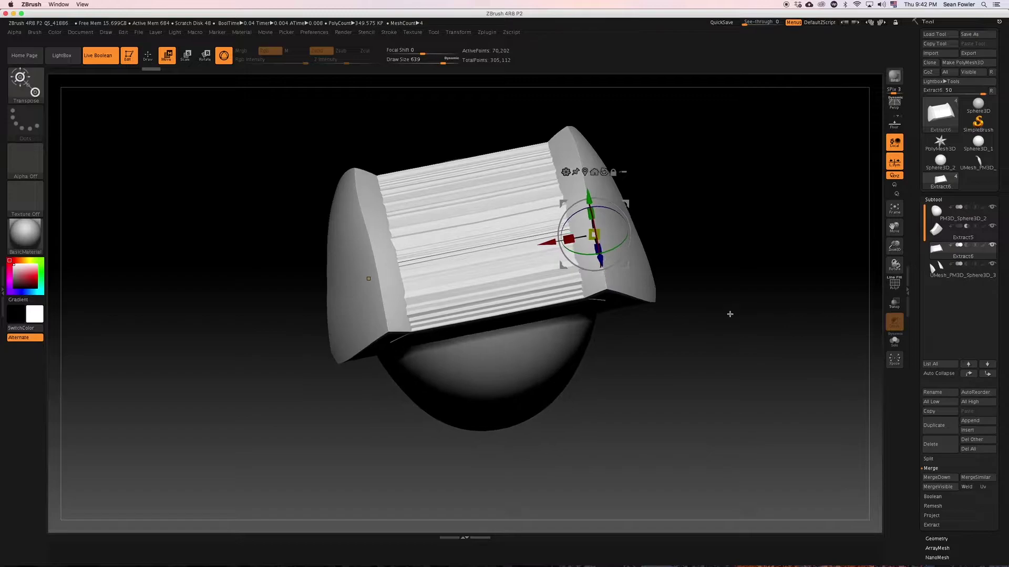
{"action": "left_click_drag", "start_coordinate": [730, 315], "coordinate": [721, 291]}
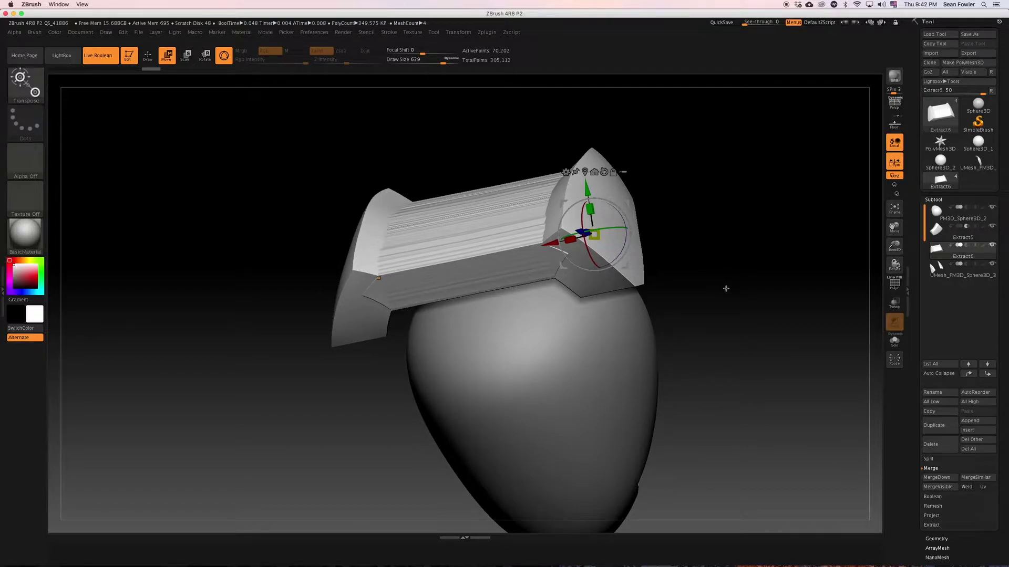
{"action": "key", "text": "super+z"}
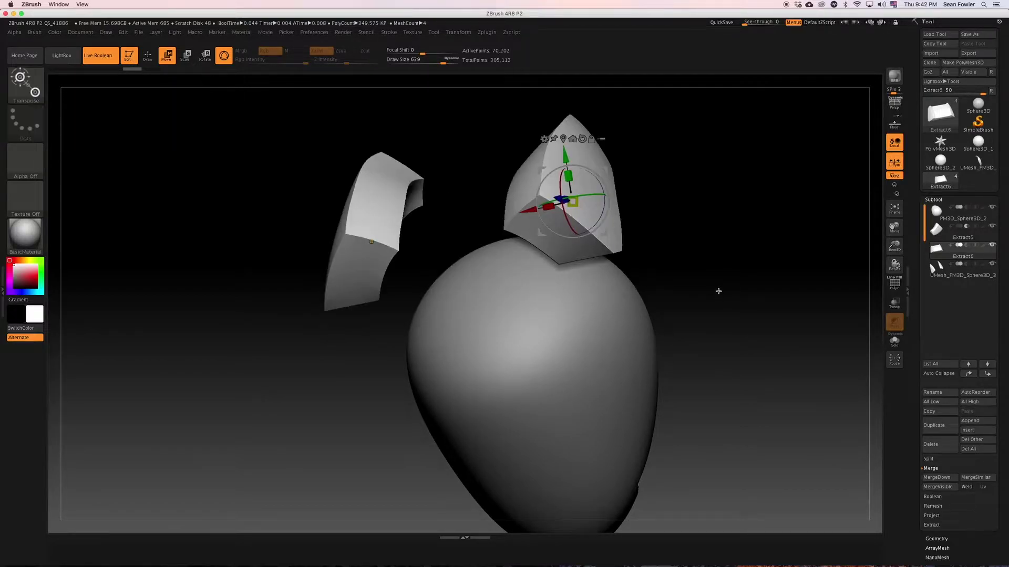
Set the copied cutter pair back to subtractive and lower it inward onto the top of the head.
{"action": "key", "text": "shift+f"}
{"action": "mouse_move", "coordinate": [738, 245]}
{"action": "left_mouse_down"}
{"action": "mouse_move", "coordinate": [745, 241]}
{"action": "mouse_move", "coordinate": [750, 262]}
{"action": "left_mouse_up"}
{"action": "left_click_drag", "start_coordinate": [684, 227], "coordinate": [684, 235]}
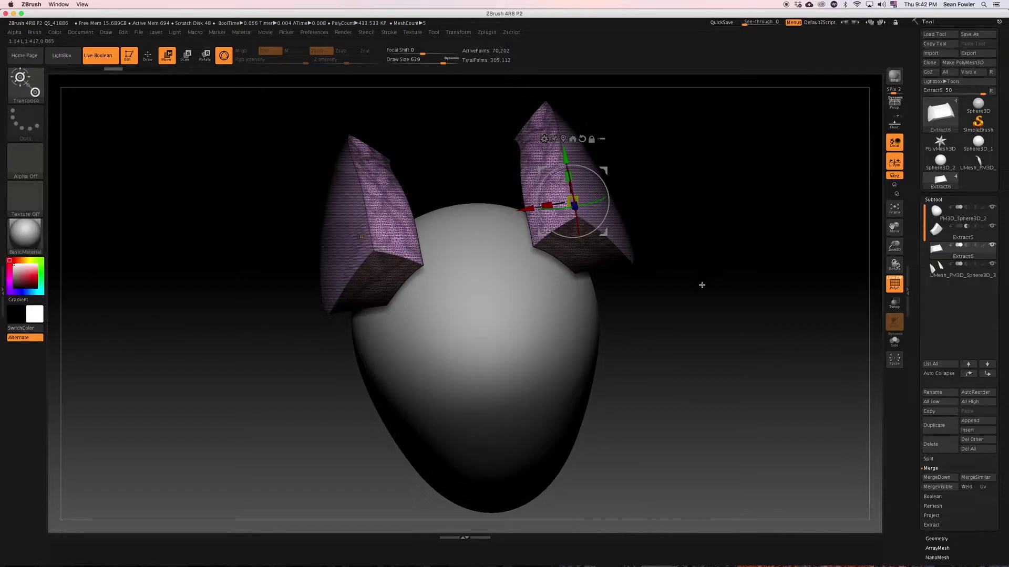
{"action": "left_click_drag", "start_coordinate": [702, 285], "coordinate": [712, 281]}
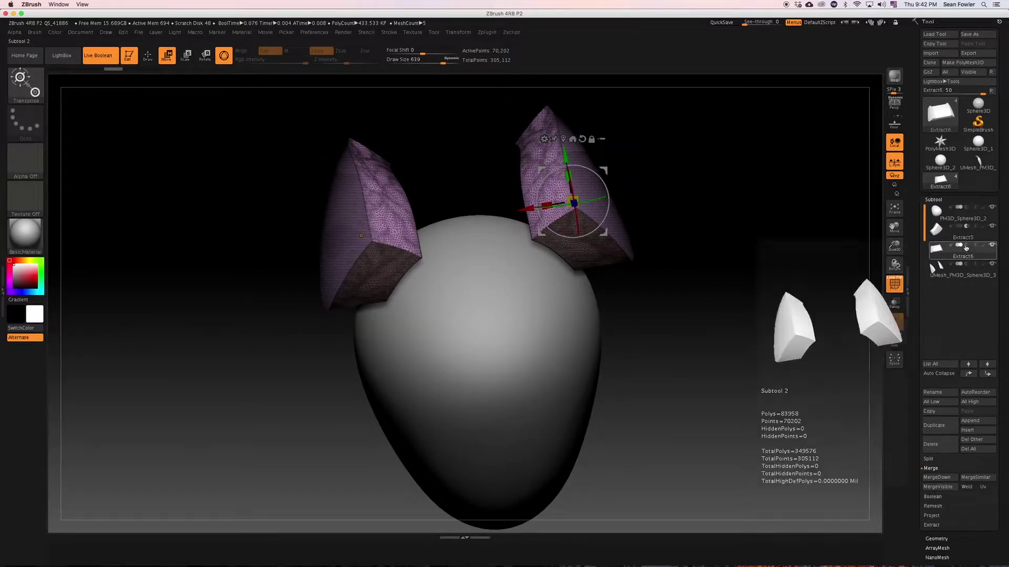
{"action": "left_click_drag", "start_coordinate": [707, 223], "coordinate": [682, 205]}
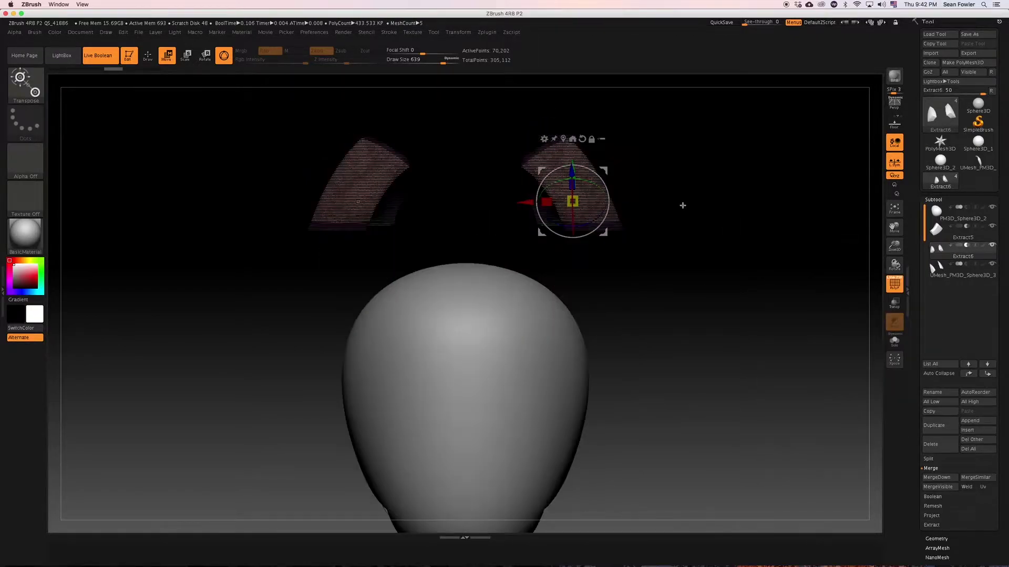
{"action": "left_click_drag", "start_coordinate": [604, 171], "coordinate": [565, 252]}
{"action": "key", "text": "shift+f"}
{"action": "left_click_drag", "start_coordinate": [651, 235], "coordinate": [620, 284]}
{"action": "key", "text": "q"}
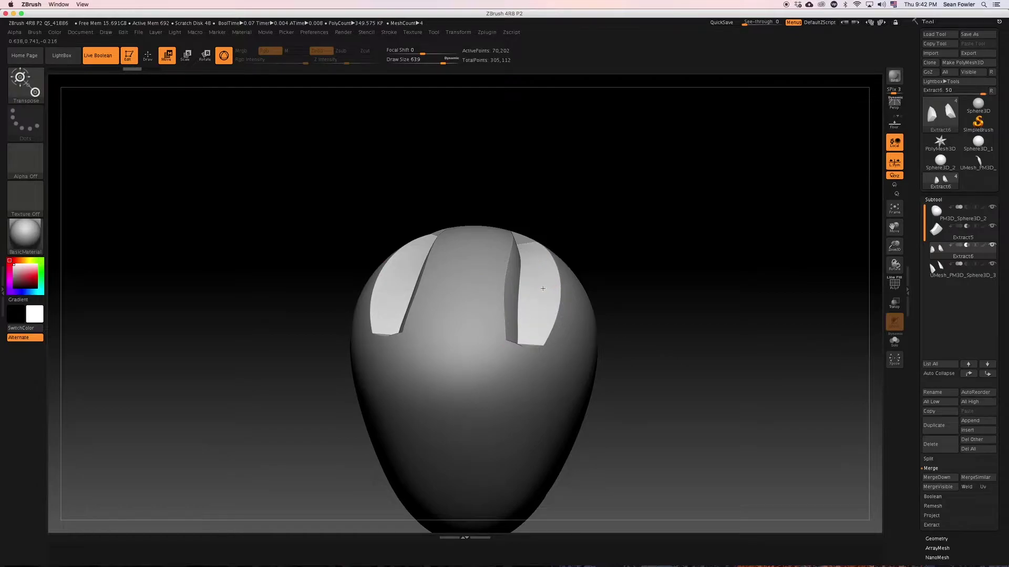
{"action": "key", "text": "w"}
Rotate the copied cutter pair on the head's crown with the polyframe shown, finishing with a turn of about 13 degrees.
{"action": "mouse_move", "coordinate": [551, 284]}
{"action": "left_mouse_down"}
{"action": "mouse_move", "coordinate": [536, 267]}
{"action": "mouse_move", "coordinate": [557, 265]}
{"action": "left_mouse_up"}
{"action": "key", "text": "shift+f"}
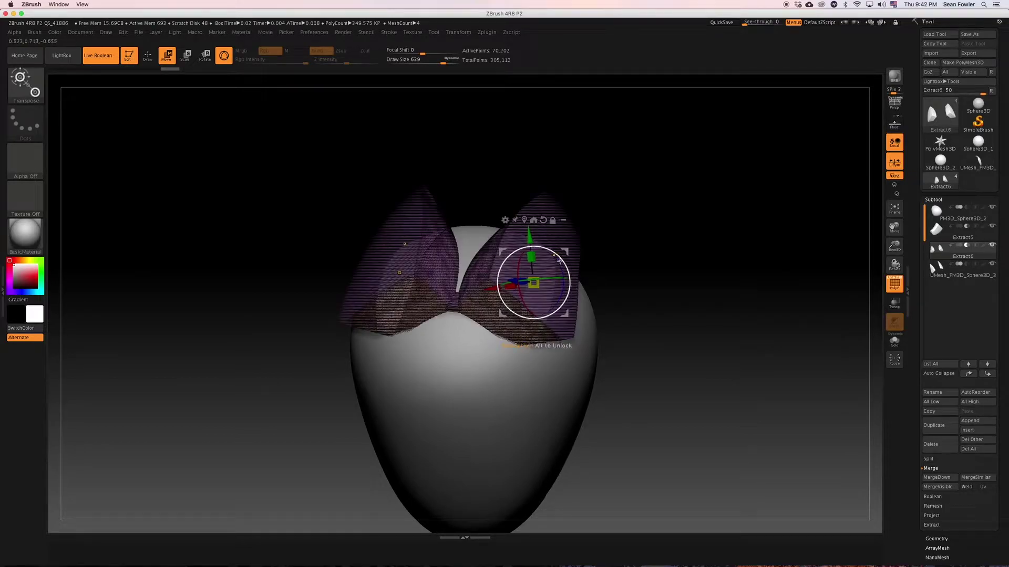
{"action": "left_click_drag", "start_coordinate": [563, 258], "coordinate": [561, 264]}
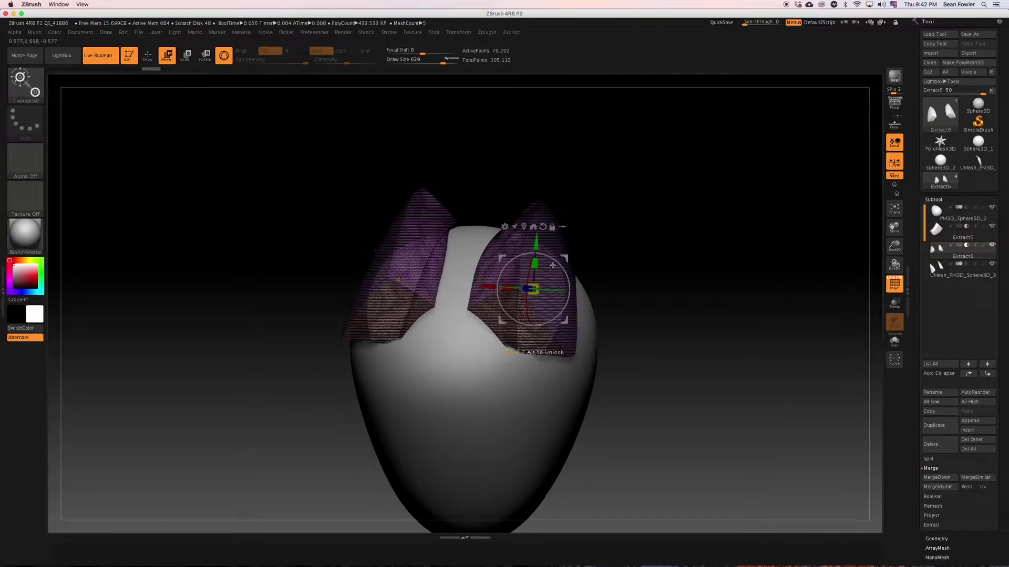
{"action": "left_click_drag", "start_coordinate": [558, 271], "coordinate": [545, 288]}
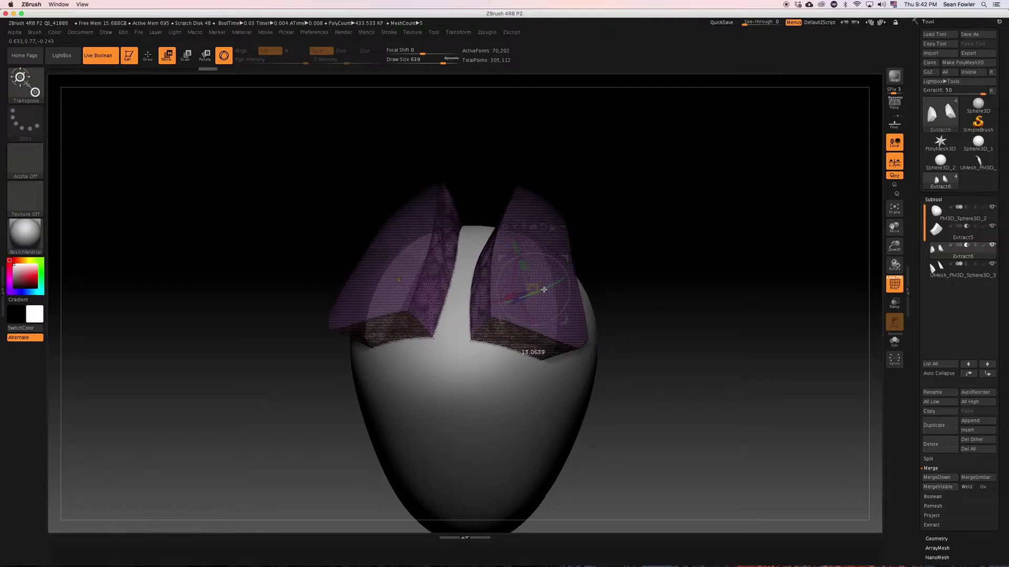
{"action": "left_click_drag", "start_coordinate": [542, 291], "coordinate": [544, 289]}
{"action": "key", "text": "shift+f"}
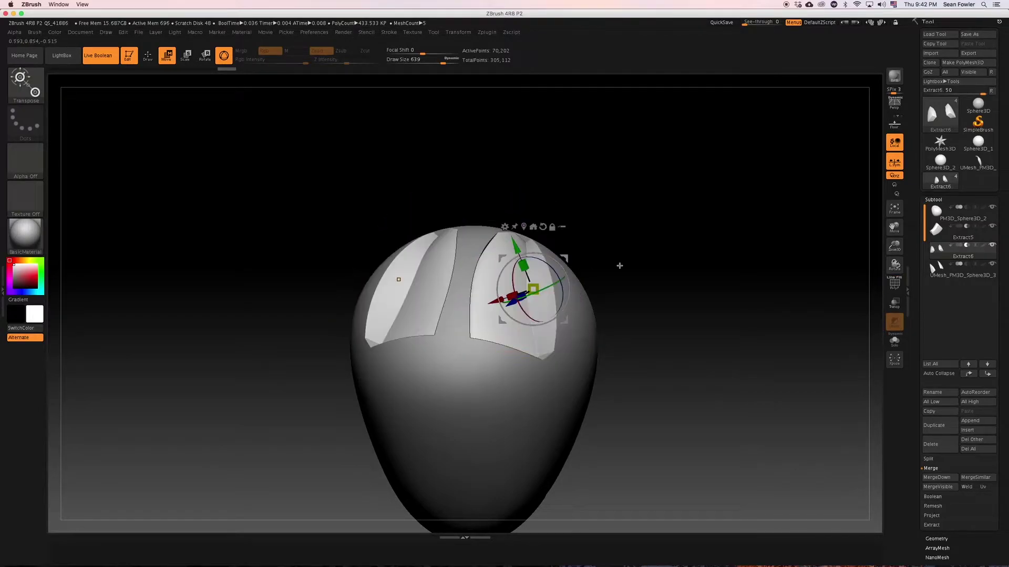
{"action": "left_click_drag", "start_coordinate": [666, 276], "coordinate": [630, 300]}
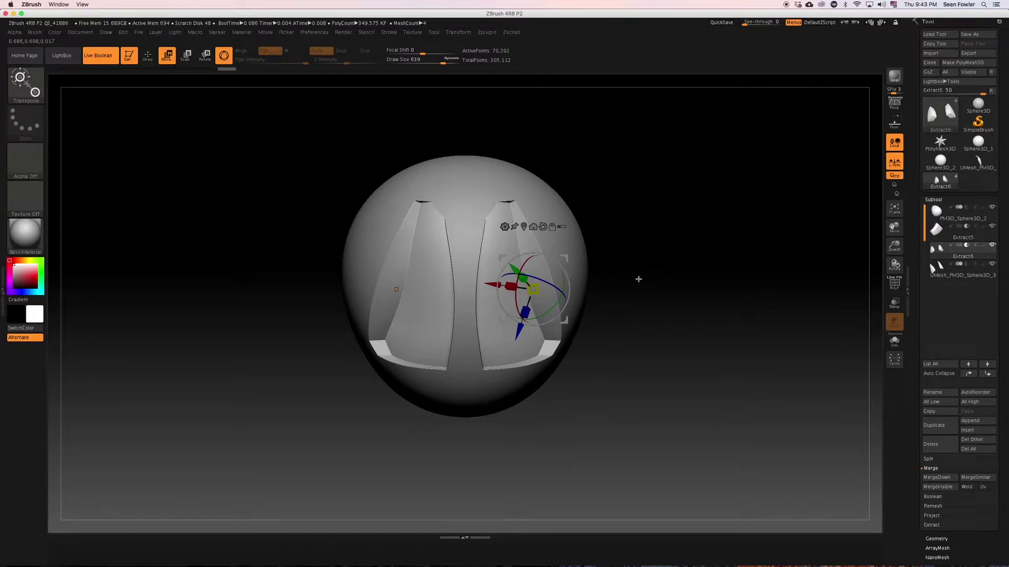
Nudge the cutter pair by about 0.05 and inspect the recesses on the crown from top, back and side views.
{"action": "left_click_drag", "start_coordinate": [638, 279], "coordinate": [575, 274]}
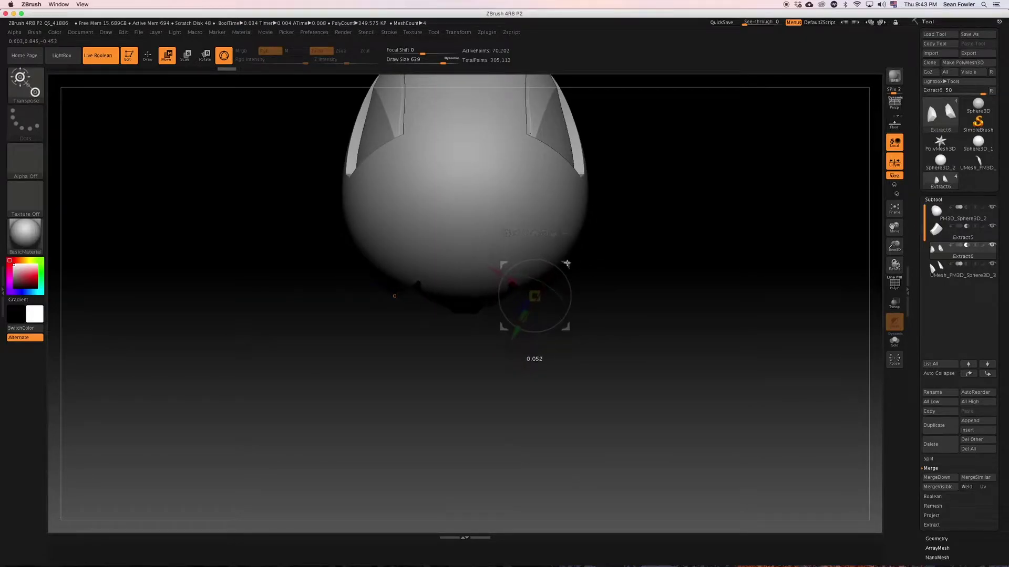
{"action": "left_click_drag", "start_coordinate": [627, 312], "coordinate": [621, 210]}
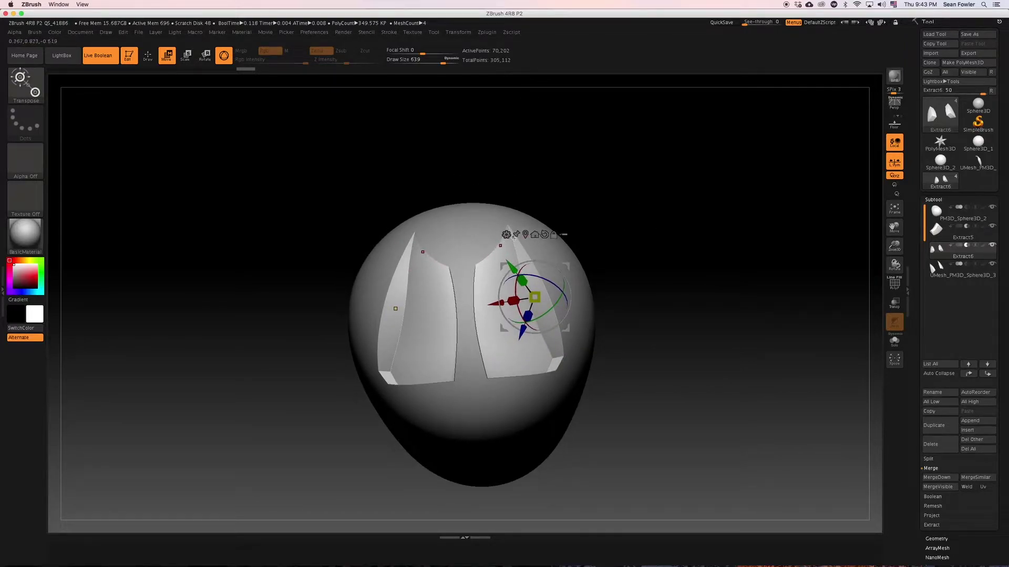
{"action": "left_click_drag", "start_coordinate": [618, 228], "coordinate": [562, 261]}
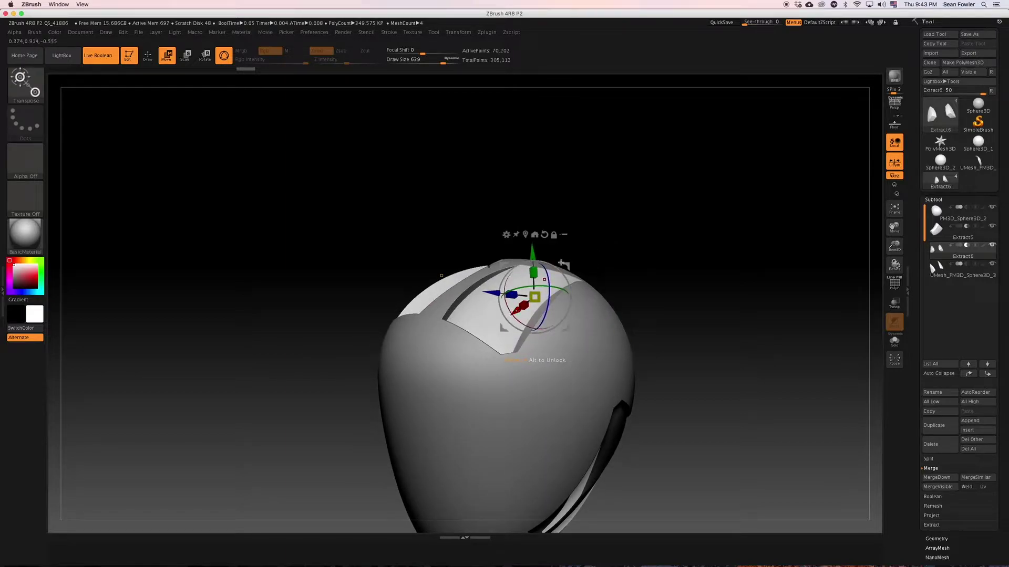
{"action": "left_click_drag", "start_coordinate": [632, 250], "coordinate": [640, 246]}
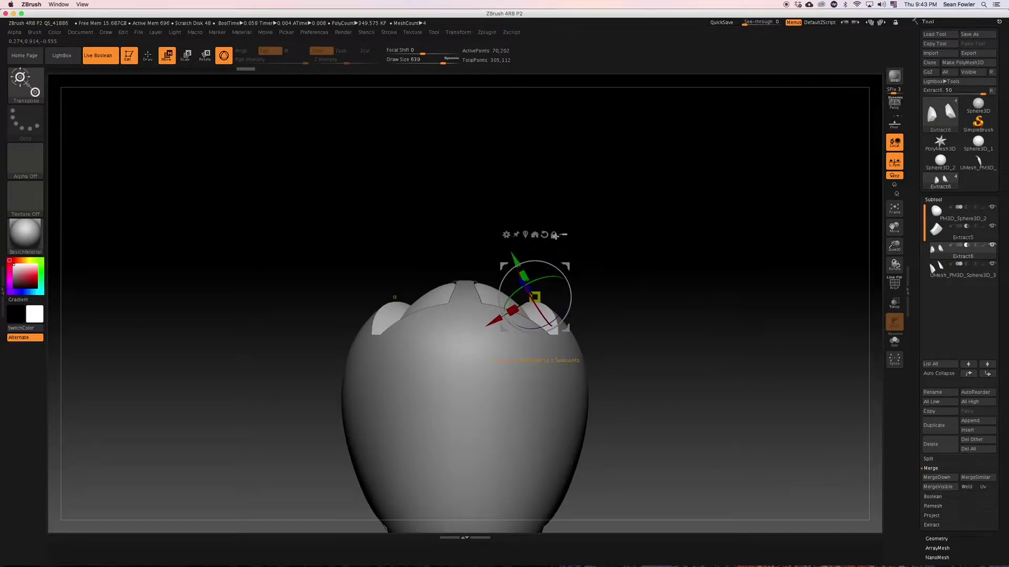
{"action": "left_click_drag", "start_coordinate": [658, 259], "coordinate": [612, 303]}
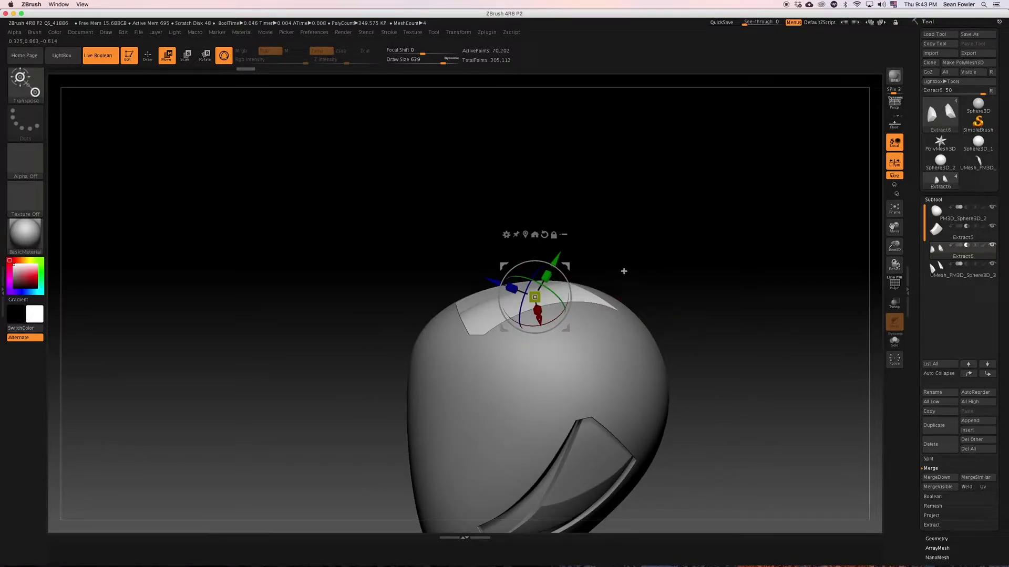
{"action": "key", "text": "shift+f"}
{"action": "left_click_drag", "start_coordinate": [678, 248], "coordinate": [714, 257]}
{"action": "key", "text": "shift+f"}
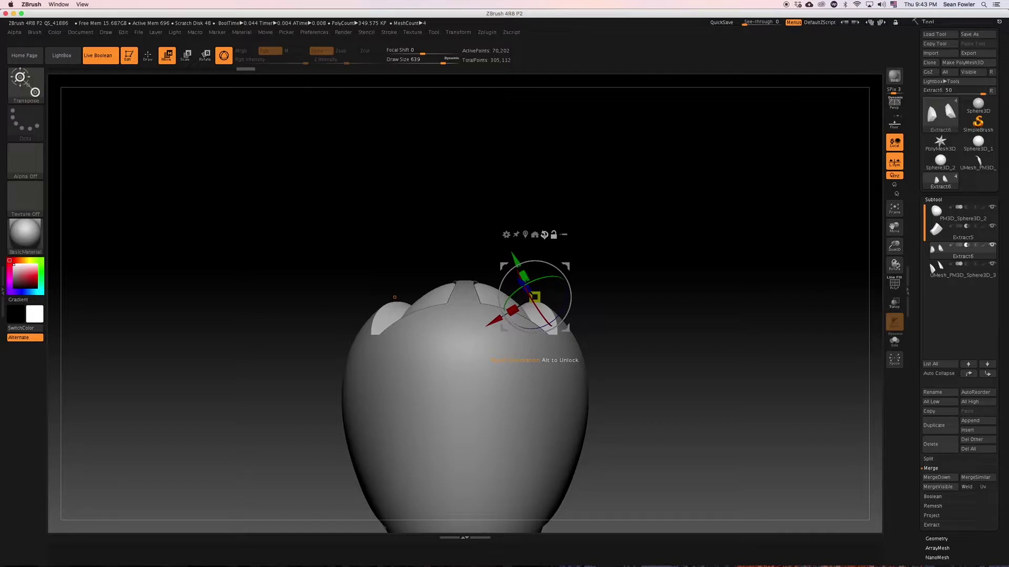
Reset the gizmo's orientation, then tilt the cutter pair by about 7 degrees and shift it by about 0.02.
{"action": "left_click", "coordinate": [544, 234]}
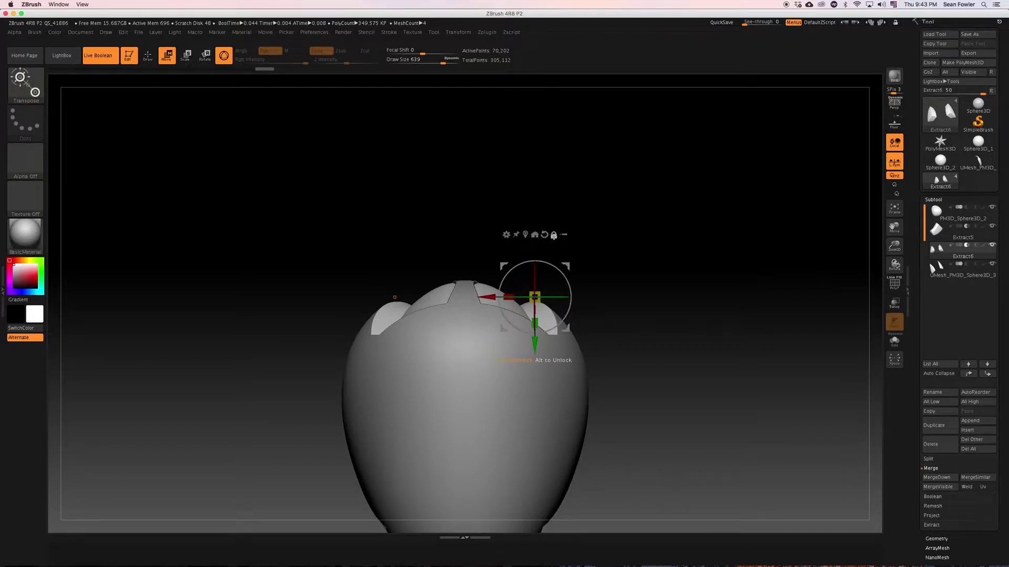
{"action": "left_click_drag", "start_coordinate": [646, 255], "coordinate": [642, 273]}
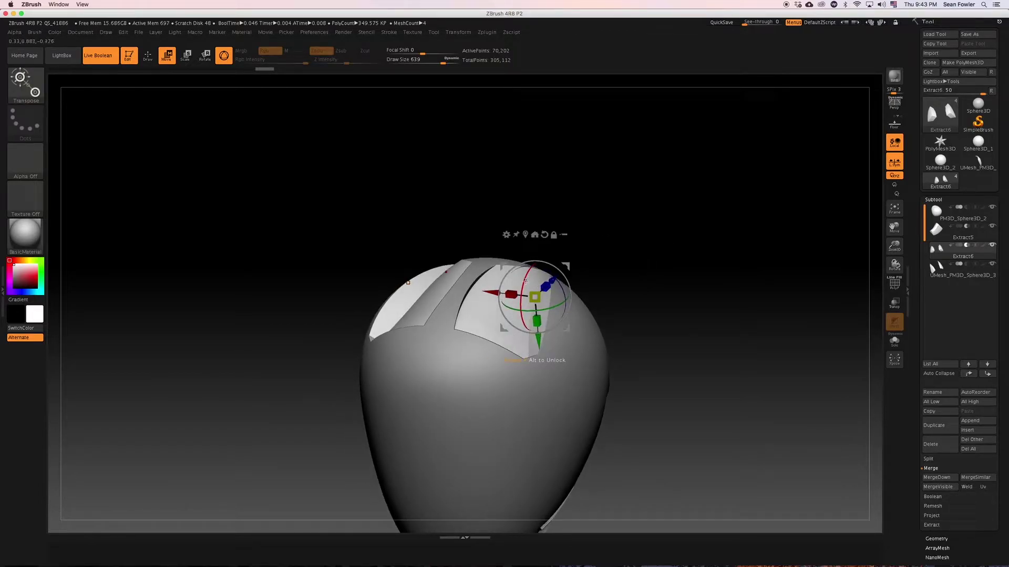
{"action": "left_click_drag", "start_coordinate": [525, 281], "coordinate": [523, 281]}
{"action": "left_click_drag", "start_coordinate": [653, 252], "coordinate": [646, 266]}
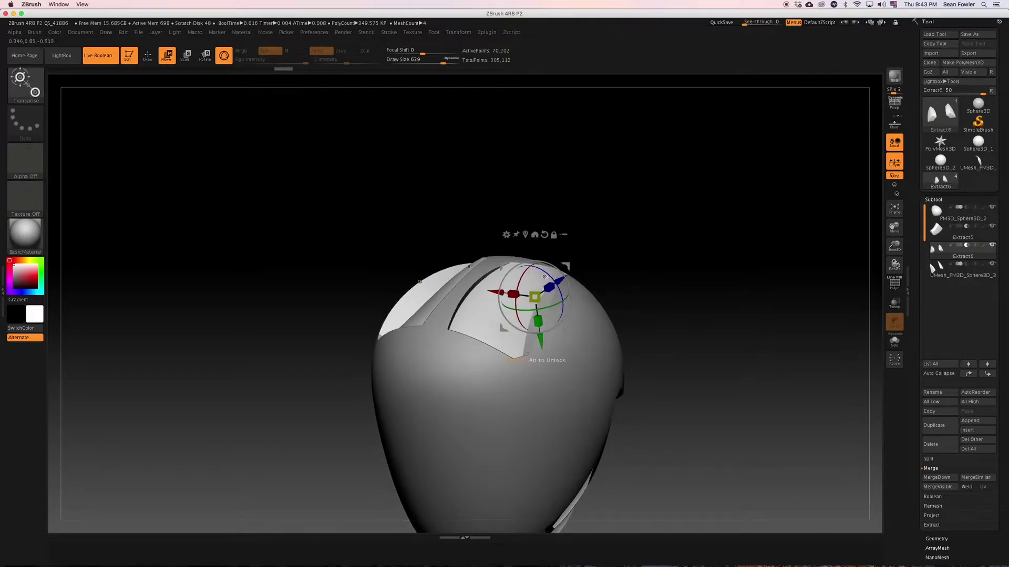
{"action": "key", "text": "ctrl"}
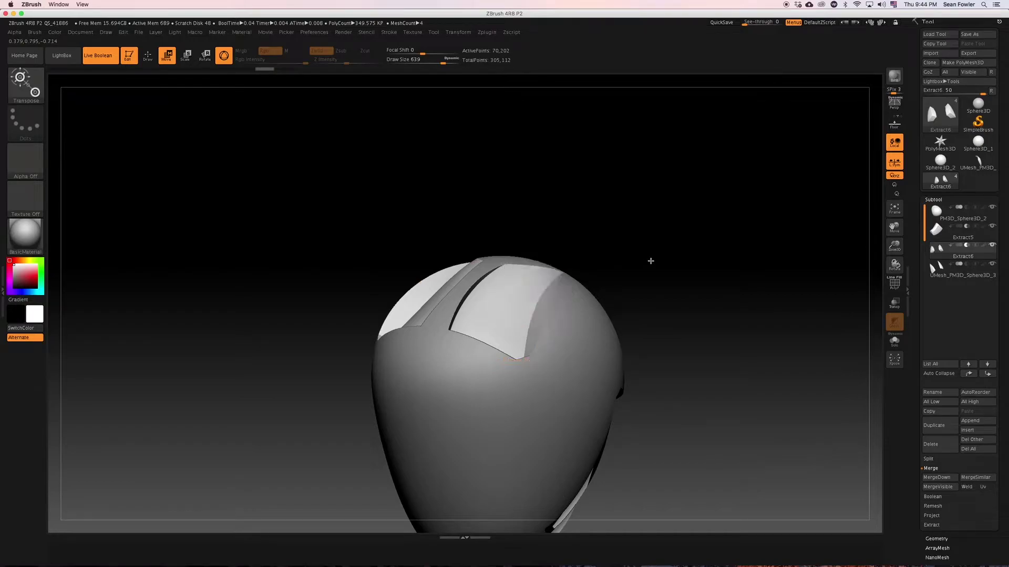
{"action": "left_click_drag", "start_coordinate": [650, 261], "coordinate": [636, 295]}
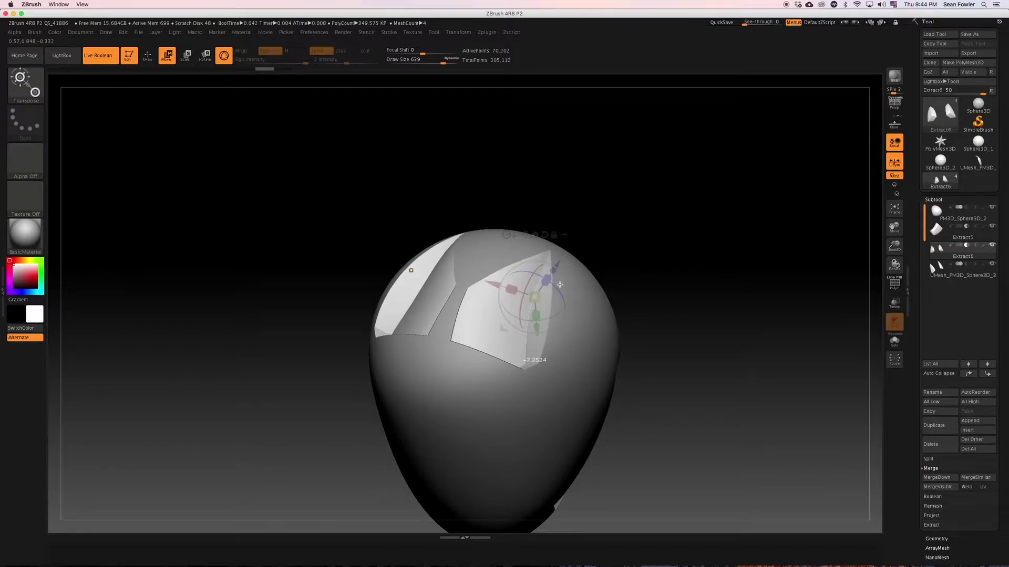
{"action": "left_click_drag", "start_coordinate": [659, 270], "coordinate": [572, 265]}
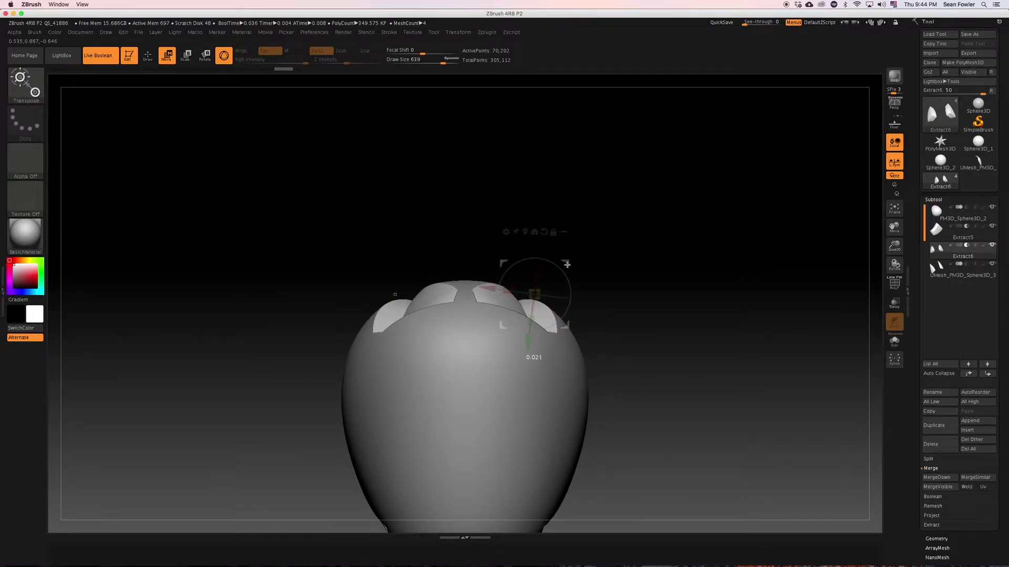
Rotate the cutter pair by about 6 and 7 degrees and spread its halves farther from the head's centre line.
{"action": "left_click_drag", "start_coordinate": [567, 293], "coordinate": [562, 292]}
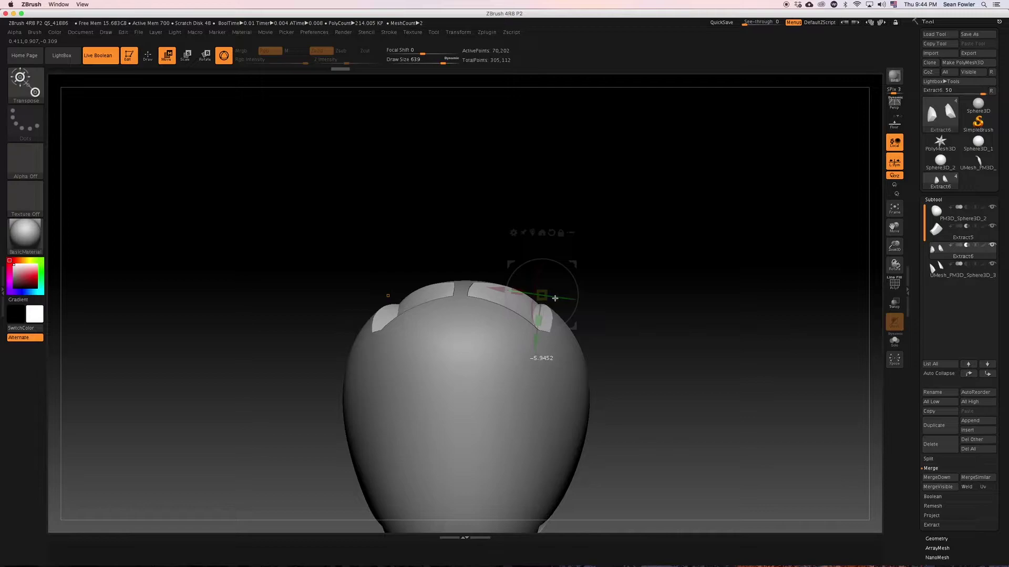
{"action": "left_click_drag", "start_coordinate": [644, 276], "coordinate": [643, 345]}
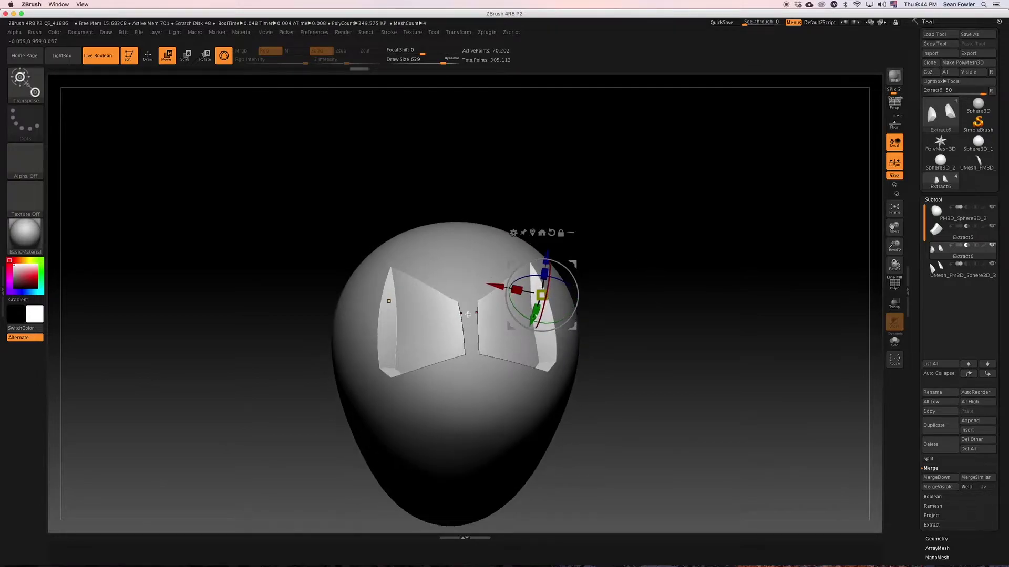
{"action": "left_click_drag", "start_coordinate": [660, 302], "coordinate": [572, 318]}
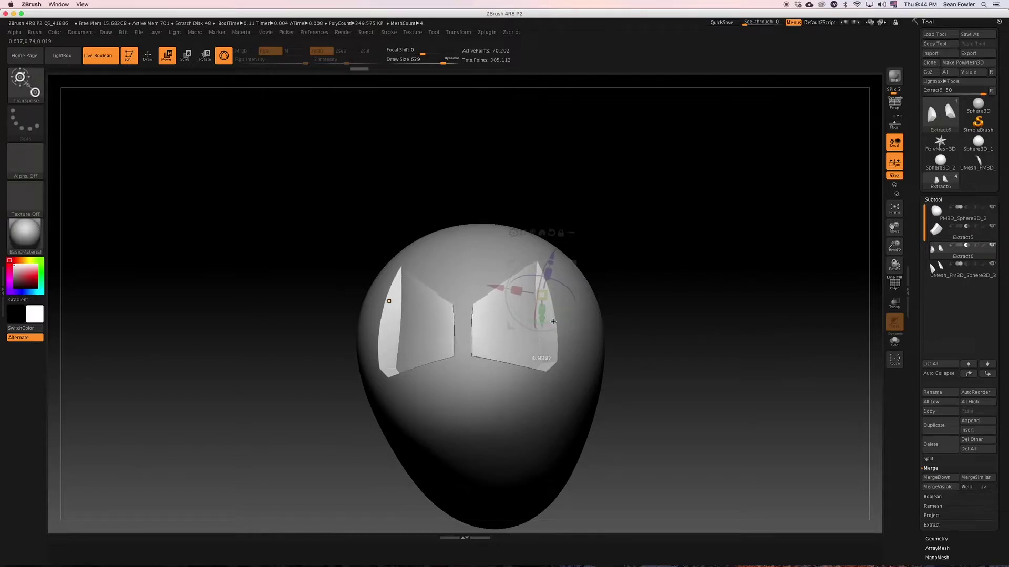
{"action": "left_click_drag", "start_coordinate": [494, 287], "coordinate": [502, 287]}
{"action": "left_click_drag", "start_coordinate": [680, 238], "coordinate": [704, 223]}
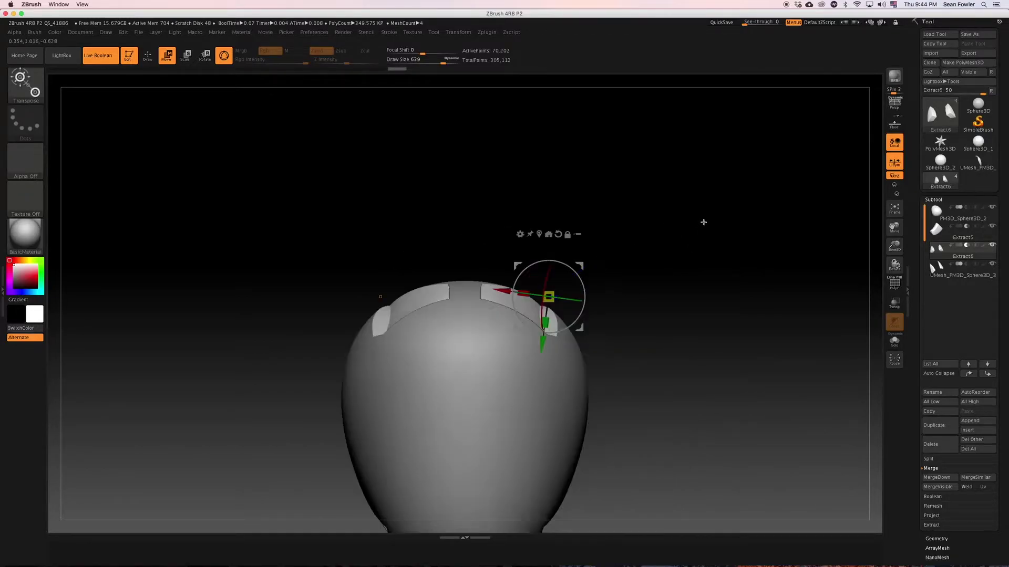
Pull the back end of the cutter pair outward with the Move brush to extend the crown recesses down the head.
{"action": "key", "text": "q"}
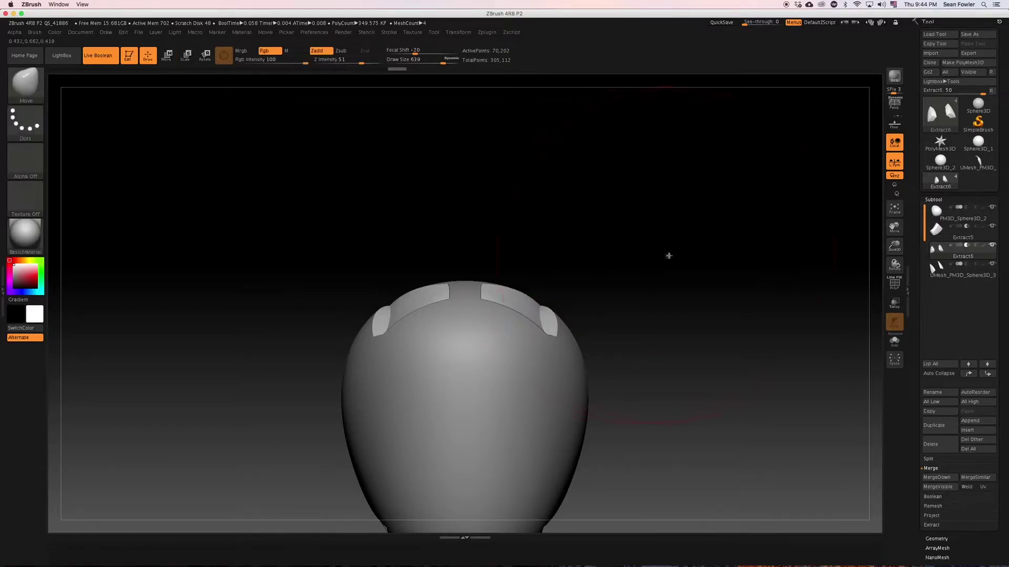
{"action": "left_click_drag", "start_coordinate": [666, 254], "coordinate": [613, 261]}
{"action": "key", "text": "ctrl+z"}
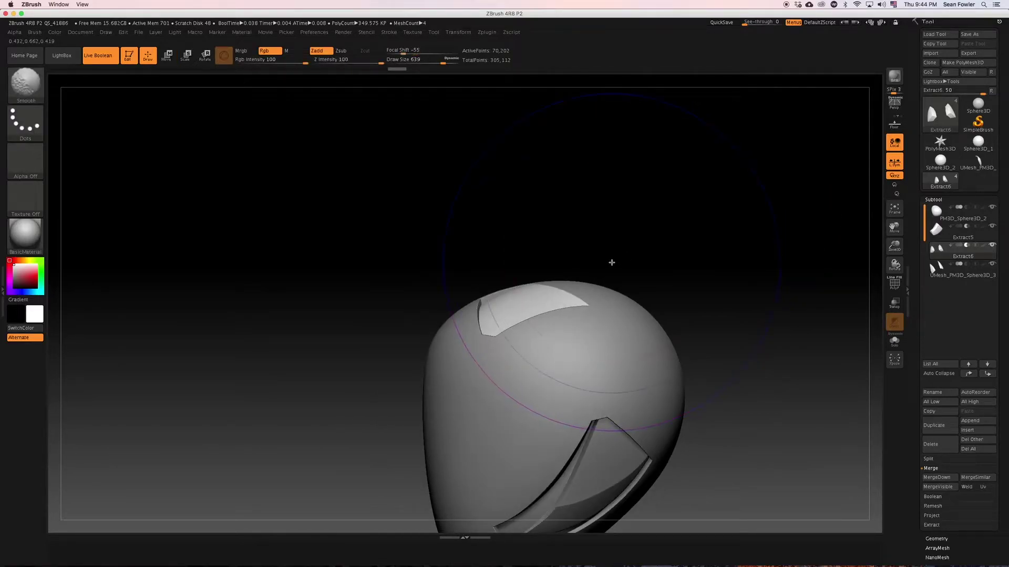
{"action": "key", "text": "shift+f"}
{"action": "left_click_drag", "start_coordinate": [482, 286], "coordinate": [469, 292]}
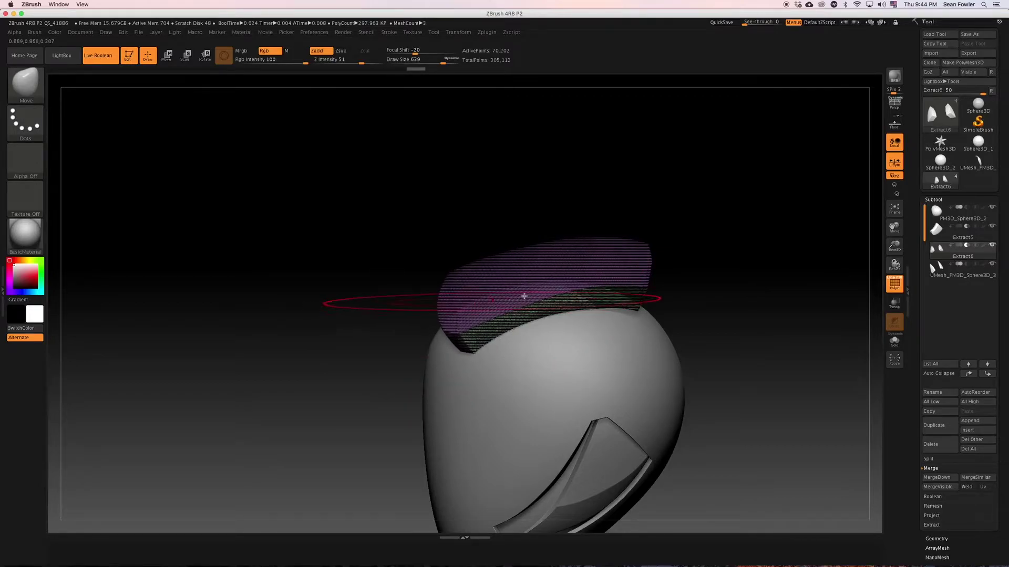
{"action": "key", "text": "ctrl+z"}
{"action": "key", "text": "shift+f"}
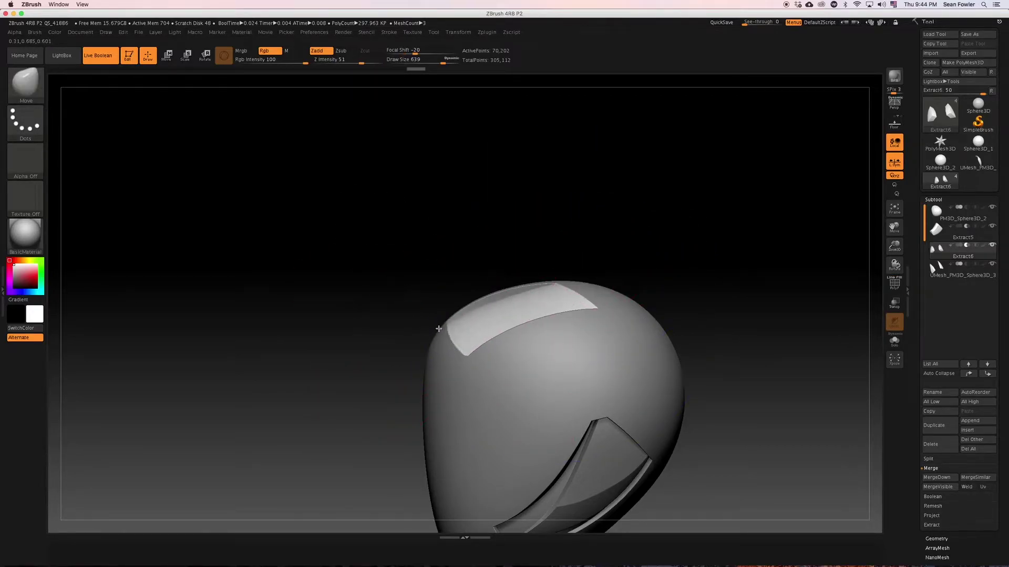
Reshape the front ends of the crown cutters with the Move brush, undoing one pull and lengthening the recesses forward.
{"action": "left_click_drag", "start_coordinate": [373, 364], "coordinate": [464, 337]}
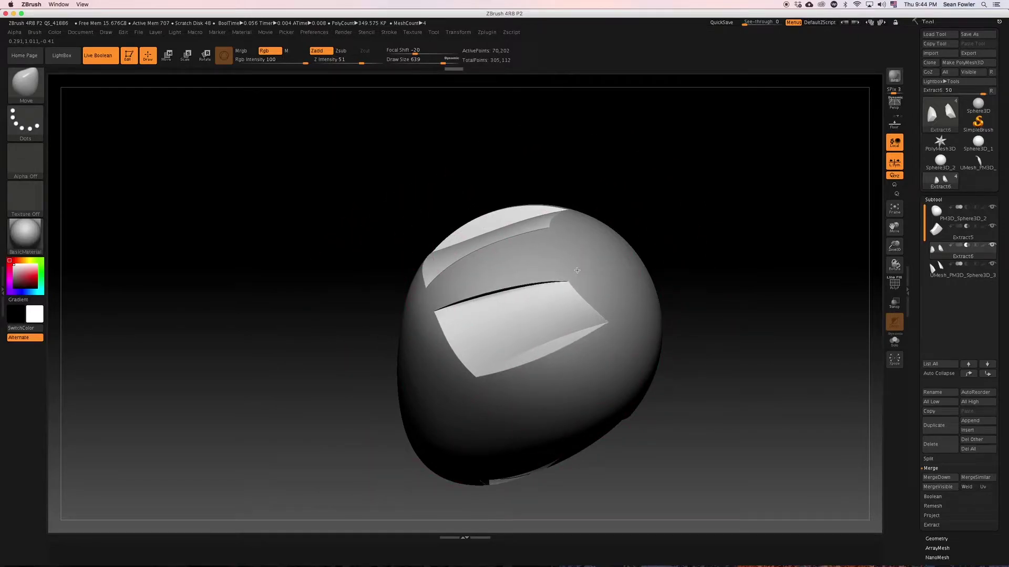
{"action": "key", "text": "super+z"}
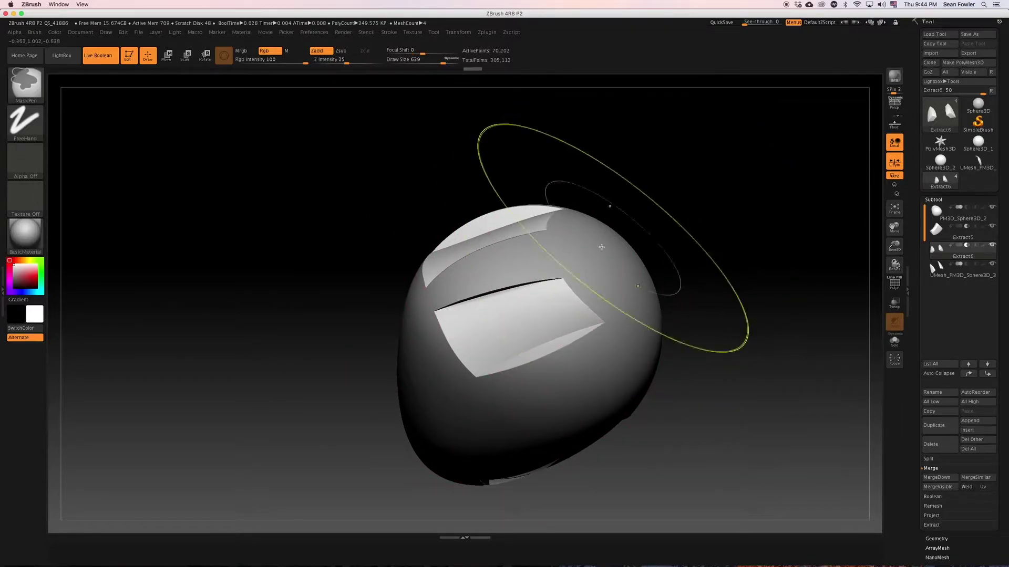
{"action": "mouse_move", "coordinate": [578, 277]}
{"action": "left_mouse_down"}
{"action": "mouse_move", "coordinate": [569, 256]}
{"action": "mouse_move", "coordinate": [572, 274]}
{"action": "left_mouse_up"}
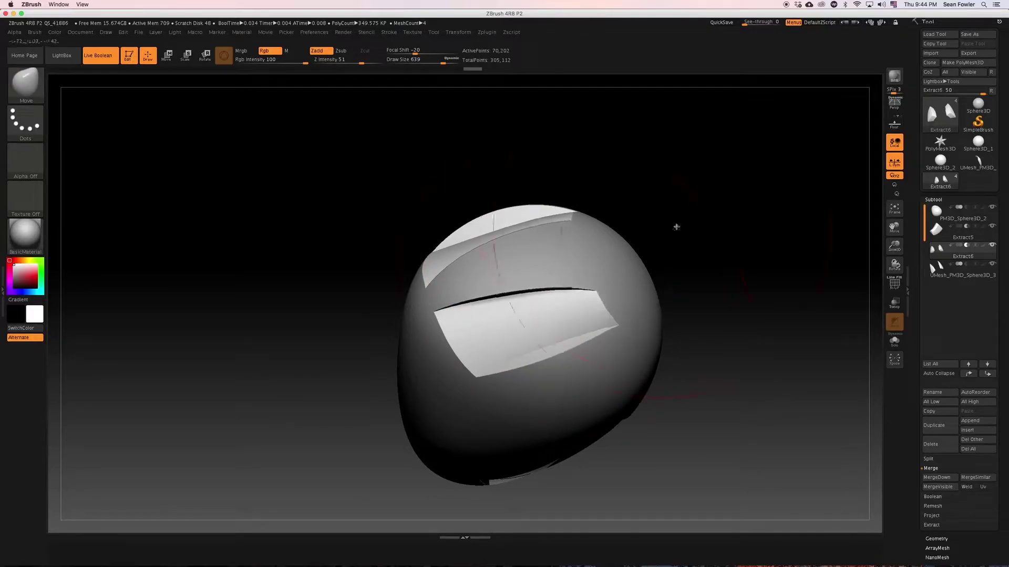
{"action": "mouse_move", "coordinate": [676, 227]}
{"action": "left_mouse_down"}
{"action": "mouse_move", "coordinate": [711, 247]}
{"action": "mouse_move", "coordinate": [691, 238]}
{"action": "mouse_move", "coordinate": [691, 259]}
{"action": "mouse_move", "coordinate": [684, 248]}
{"action": "mouse_move", "coordinate": [666, 264]}
{"action": "mouse_move", "coordinate": [677, 297]}
{"action": "mouse_move", "coordinate": [658, 235]}
{"action": "mouse_move", "coordinate": [673, 277]}
{"action": "mouse_move", "coordinate": [701, 266]}
{"action": "mouse_move", "coordinate": [673, 178]}
{"action": "mouse_move", "coordinate": [722, 227]}
{"action": "mouse_move", "coordinate": [703, 210]}
{"action": "mouse_move", "coordinate": [707, 181]}
{"action": "left_mouse_up"}
Trim the inner edges of the cutter pair with TrimCurve, using a Circle stroke to draw a tall ellipse between its halves.
{"action": "key", "text": "ctrl"}
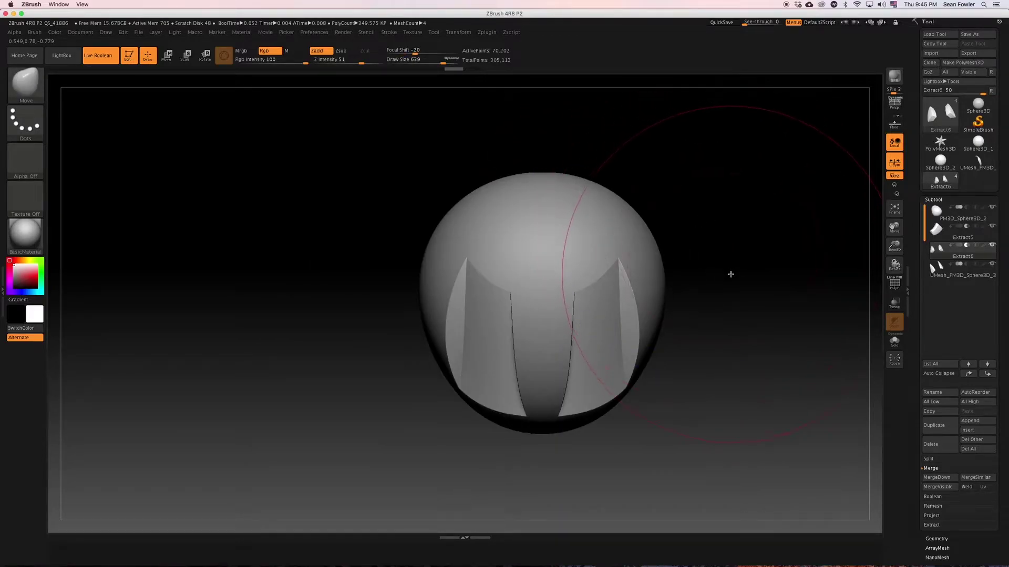
{"action": "key", "text": "ctrl+shift"}
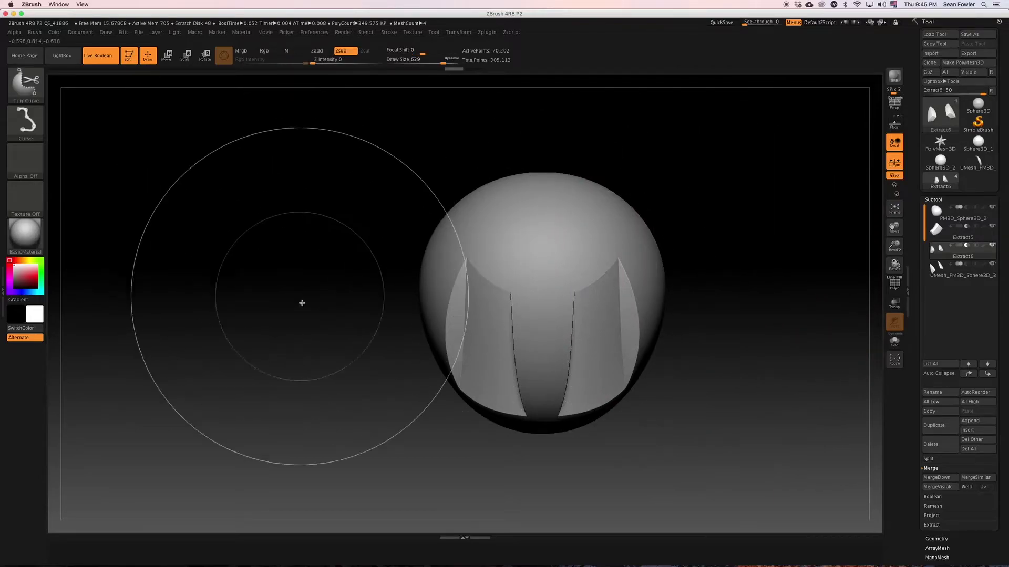
{"action": "left_click", "coordinate": [25, 122]}
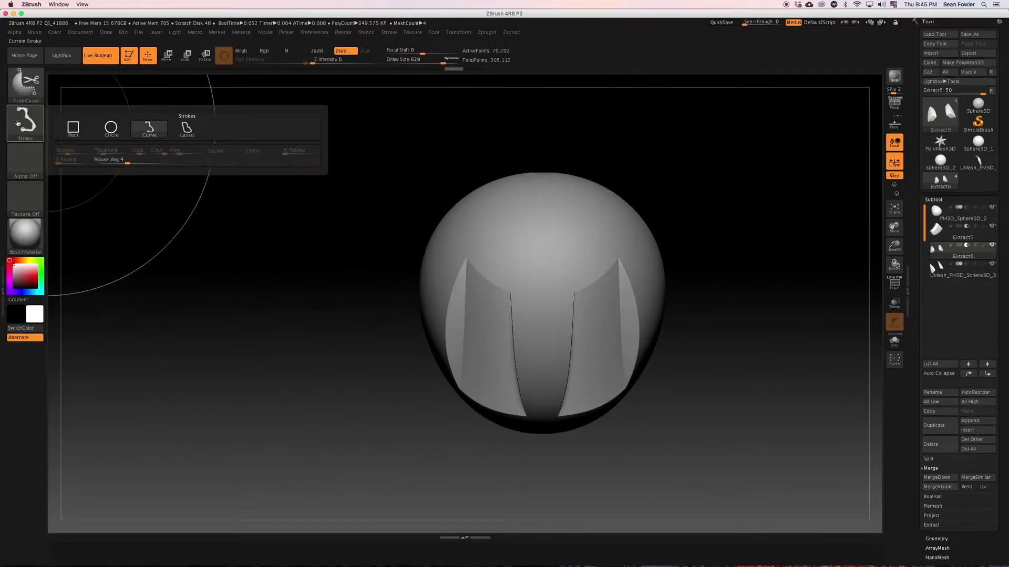
{"action": "left_click", "coordinate": [118, 138]}
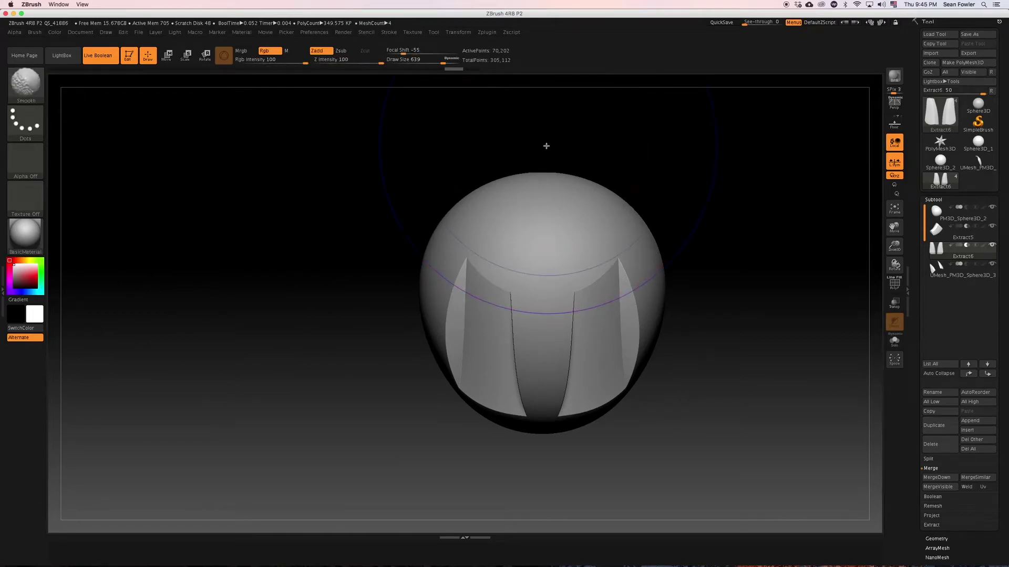
{"action": "key", "text": "shift+f"}
{"action": "left_click_drag", "start_coordinate": [485, 126], "coordinate": [597, 353], "text": "ctrl+shift"}
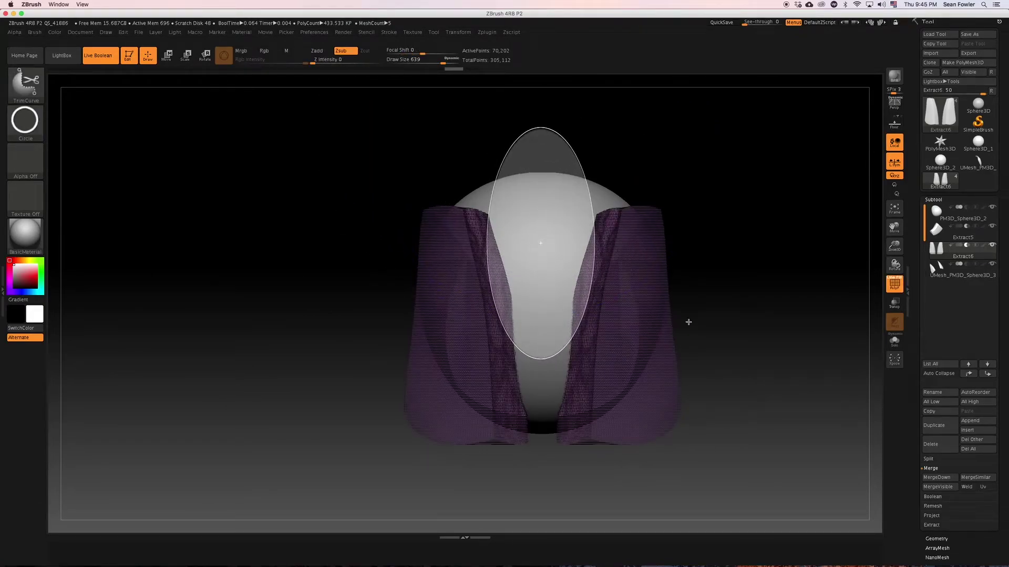
{"action": "mouse_move", "coordinate": [688, 322]}
{"action": "left_mouse_down", "text": "ctrl+shift"}
{"action": "mouse_move", "coordinate": [759, 277]}
{"action": "mouse_move", "coordinate": [759, 248]}
{"action": "mouse_move", "coordinate": [761, 282]}
{"action": "mouse_move", "coordinate": [758, 272]}
{"action": "left_mouse_up", "text": "ctrl+shift"}
{"action": "key", "text": "shift+f"}
{"action": "key", "text": "shift+f"}
{"action": "key", "text": "shift+f"}
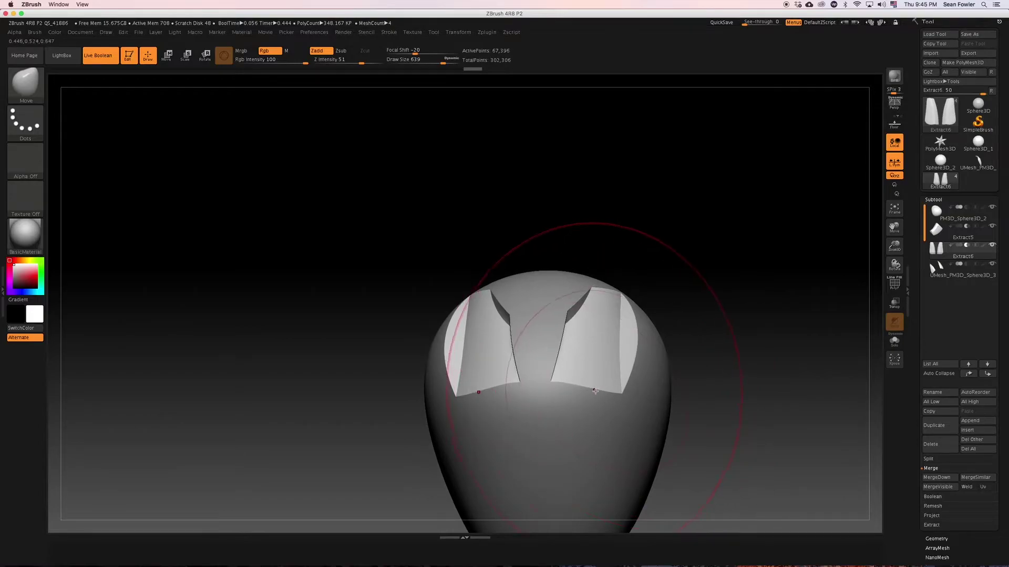
{"action": "left_click_drag", "start_coordinate": [596, 391], "coordinate": [744, 376], "text": "ctrl+shift"}
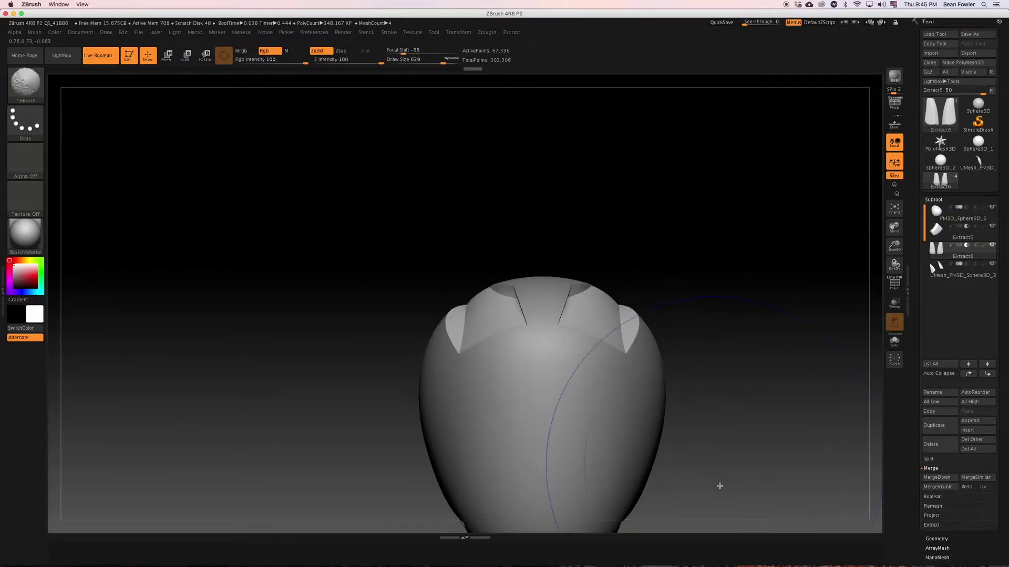
Trim the underside of the crown cutter pair with TrimCurve by drawing a large circle over the front of the head.
{"action": "left_click_drag", "start_coordinate": [720, 483], "coordinate": [419, 319], "text": "ctrl+shift"}
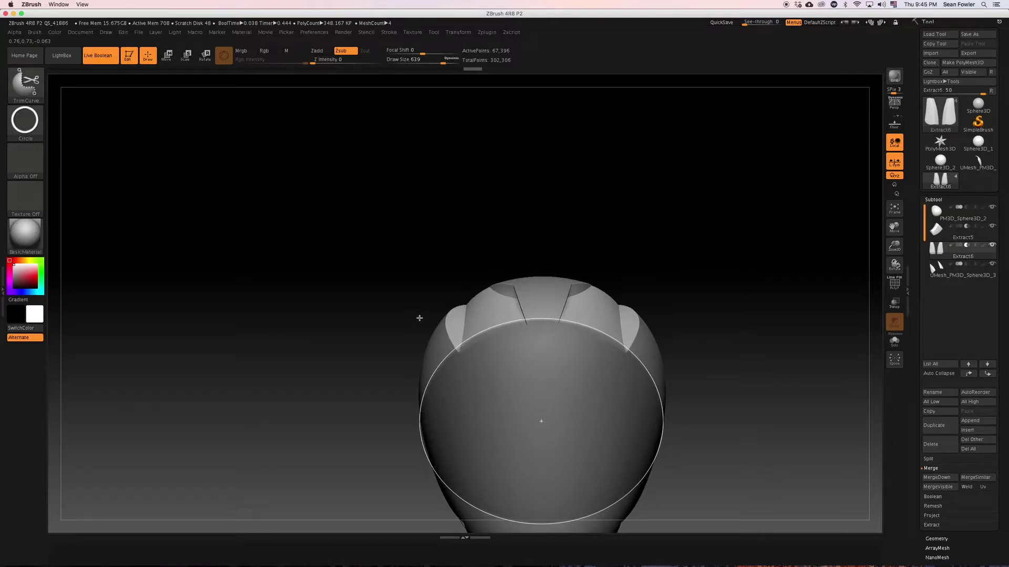
{"action": "left_click_drag", "start_coordinate": [634, 230], "coordinate": [635, 231], "text": "ctrl+shift"}
{"action": "mouse_move", "coordinate": [718, 232]}
{"action": "left_mouse_down"}
{"action": "mouse_move", "coordinate": [727, 289]}
{"action": "mouse_move", "coordinate": [703, 289]}
{"action": "mouse_move", "coordinate": [691, 263]}
{"action": "mouse_move", "coordinate": [732, 241]}
{"action": "mouse_move", "coordinate": [723, 251]}
{"action": "mouse_move", "coordinate": [720, 235]}
{"action": "mouse_move", "coordinate": [712, 241]}
{"action": "mouse_move", "coordinate": [698, 219]}
{"action": "mouse_move", "coordinate": [666, 238]}
{"action": "left_mouse_up"}
{"action": "key", "text": "shift+f"}
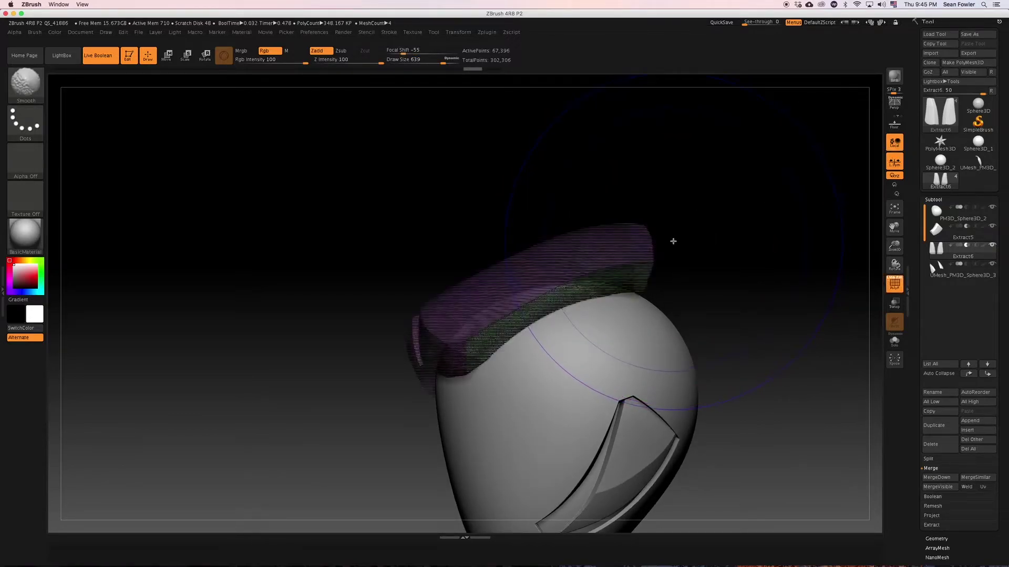
{"action": "key", "text": "shift+f"}
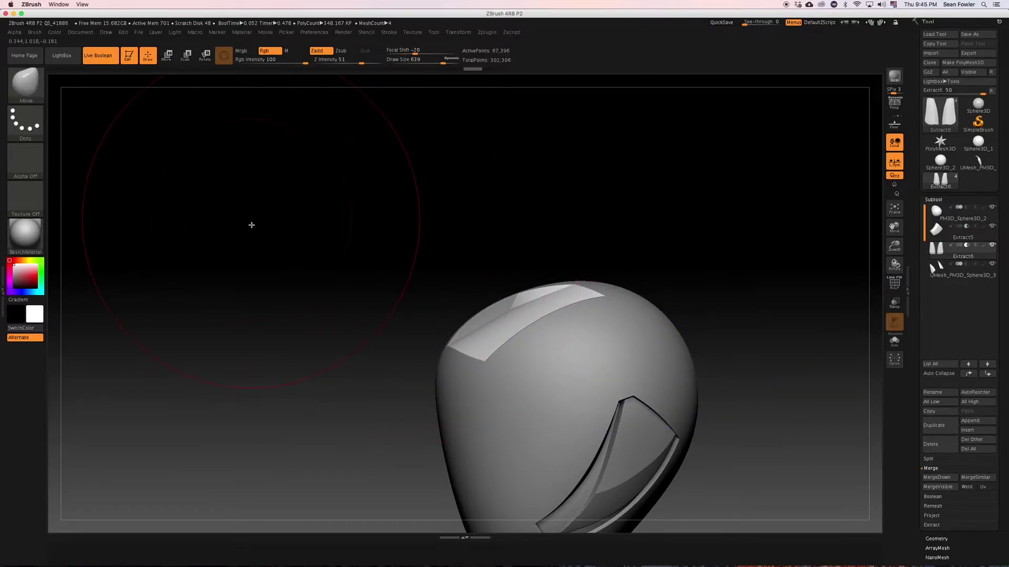
Select the Move brush and examine the crown recesses and the cutter mesh from the side, with and without polyframe.
{"action": "mouse_move", "coordinate": [698, 228]}
{"action": "left_mouse_down"}
{"action": "mouse_move", "coordinate": [646, 231]}
{"action": "mouse_move", "coordinate": [600, 218]}
{"action": "mouse_move", "coordinate": [602, 209]}
{"action": "left_mouse_up"}
{"action": "key", "text": "shift"}
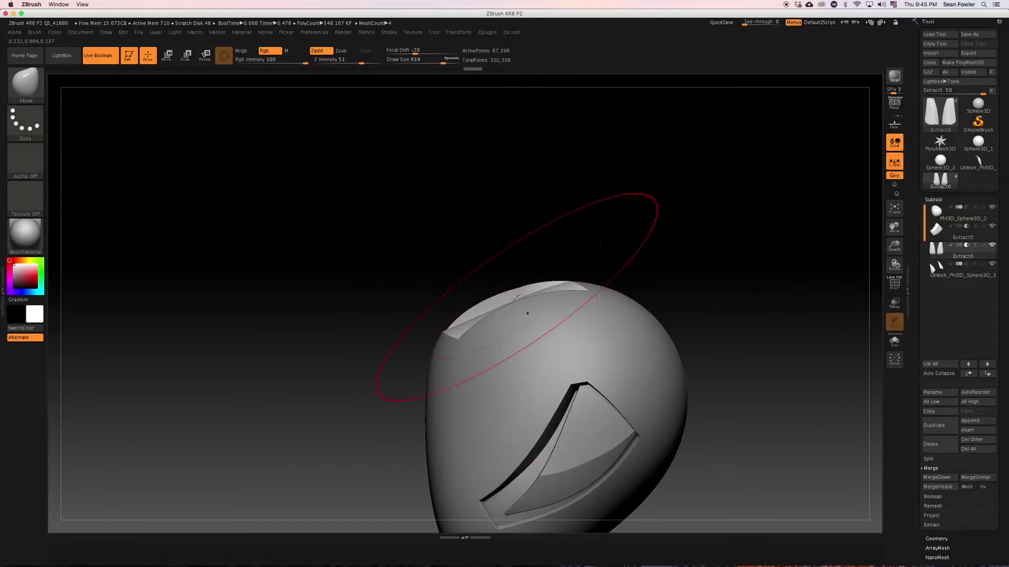
{"action": "key", "text": "b"}
{"action": "key", "text": "m"}
{"action": "key", "text": "v"}
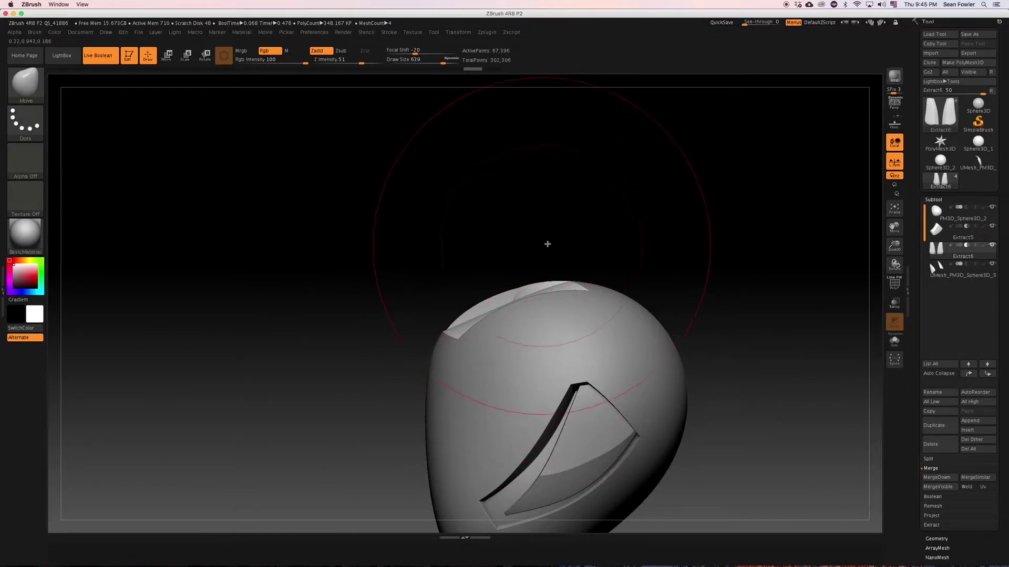
{"action": "mouse_move", "coordinate": [547, 244]}
{"action": "left_mouse_down"}
{"action": "mouse_move", "coordinate": [578, 263]}
{"action": "mouse_move", "coordinate": [616, 262]}
{"action": "left_mouse_up"}
{"action": "mouse_move", "coordinate": [678, 226]}
{"action": "left_mouse_down"}
{"action": "mouse_move", "coordinate": [644, 218]}
{"action": "mouse_move", "coordinate": [694, 232]}
{"action": "mouse_move", "coordinate": [662, 210]}
{"action": "mouse_move", "coordinate": [542, 282]}
{"action": "left_mouse_up"}
{"action": "key", "text": "shift+f"}
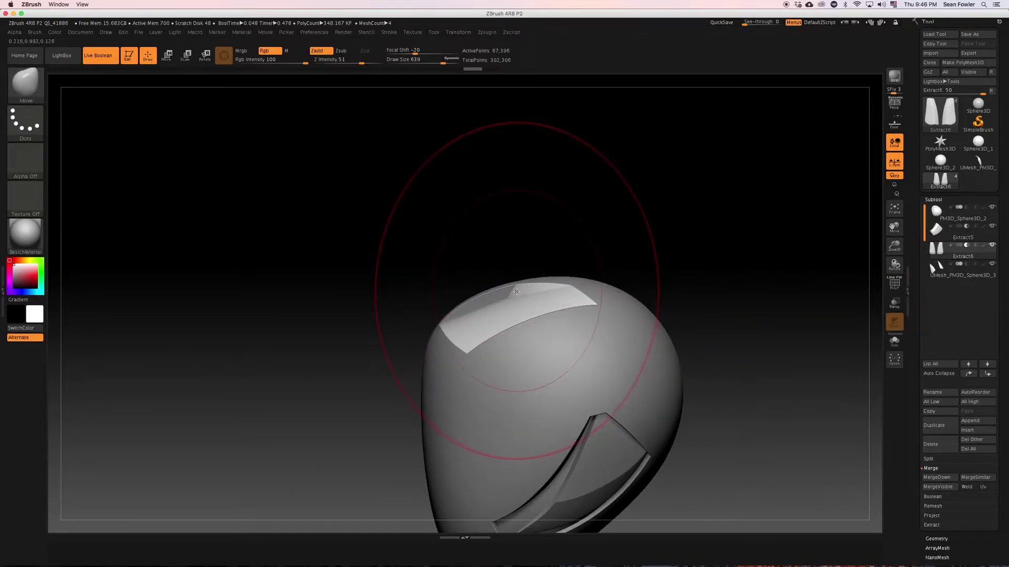
{"action": "key", "text": "shift+f"}
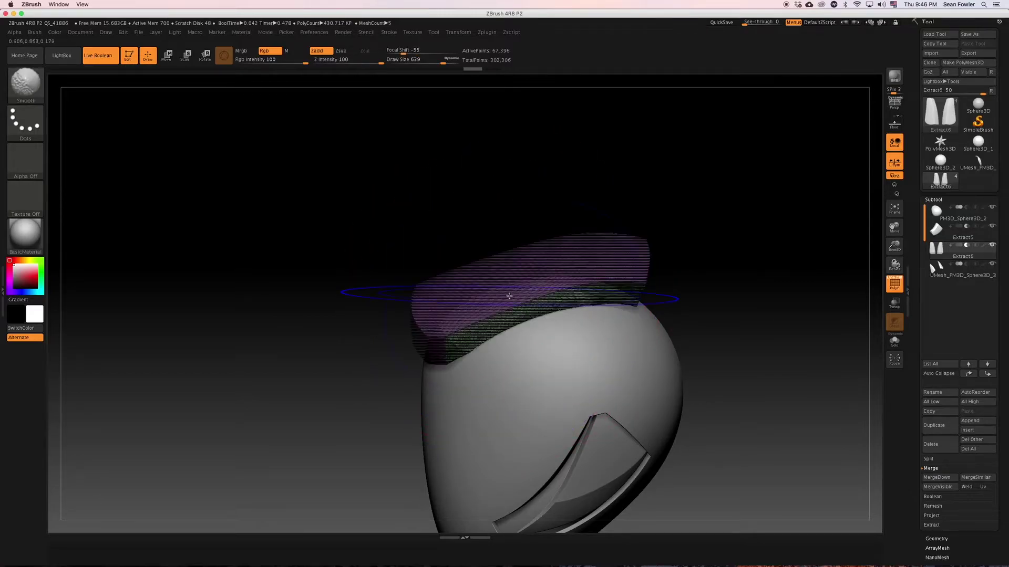
Try pulling the cutter pair into shape with the Move brush at Draw Size 1000, and undo the pulls.
{"action": "key", "text": "space"}
{"action": "mouse_move", "coordinate": [504, 282]}
{"action": "left_mouse_down"}
{"action": "mouse_move", "coordinate": [527, 282]}
{"action": "mouse_move", "coordinate": [493, 258]}
{"action": "left_mouse_up"}
{"action": "left_click_drag", "start_coordinate": [618, 251], "coordinate": [618, 262]}
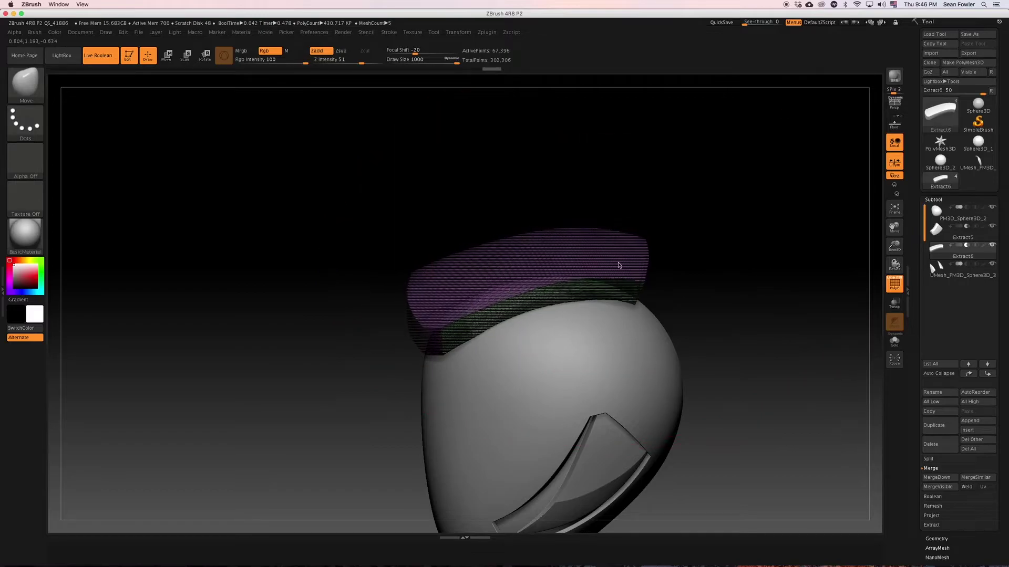
{"action": "left_click_drag", "start_coordinate": [696, 212], "coordinate": [730, 257]}
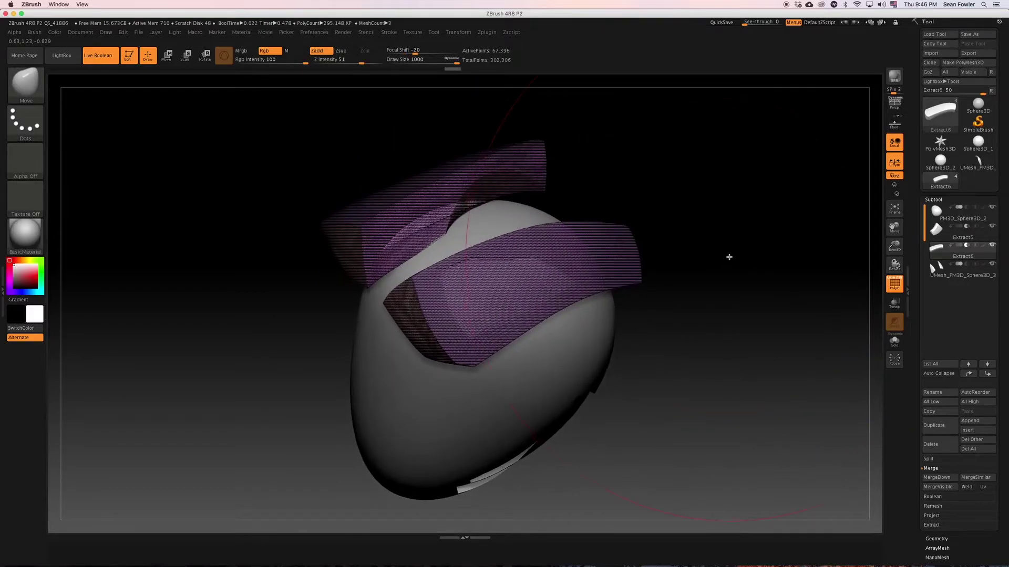
{"action": "key", "text": "ctrl+z"}
{"action": "key", "text": "ctrl+z"}
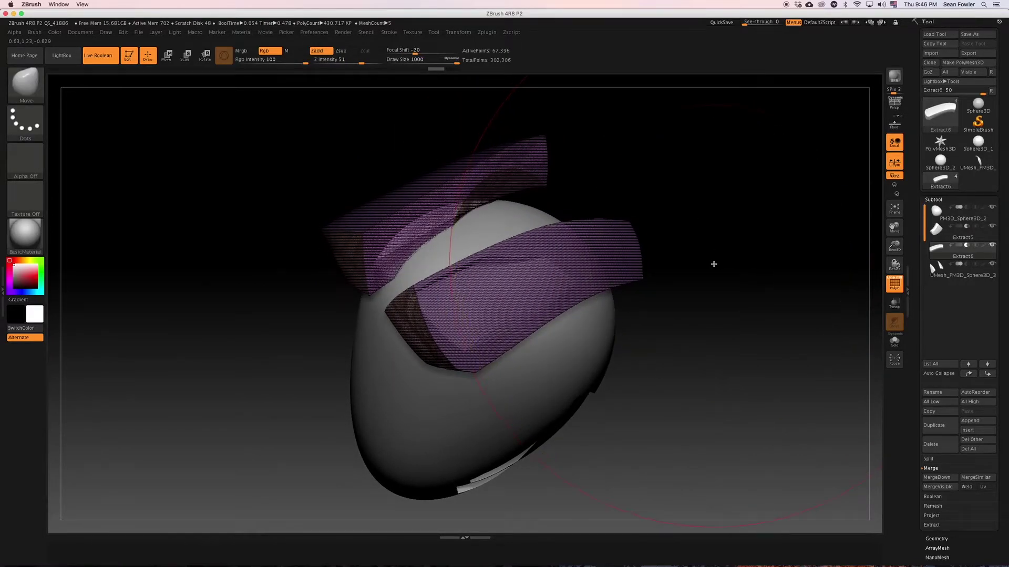
Set the Move brush's Draw Size to 408 for finer work on the crown cutters.
{"action": "left_click_drag", "start_coordinate": [713, 264], "coordinate": [683, 263]}
{"action": "key", "text": "space"}
{"action": "mouse_move", "coordinate": [507, 281]}
{"action": "left_mouse_down"}
{"action": "mouse_move", "coordinate": [496, 276]}
{"action": "mouse_move", "coordinate": [506, 260]}
{"action": "left_mouse_up"}
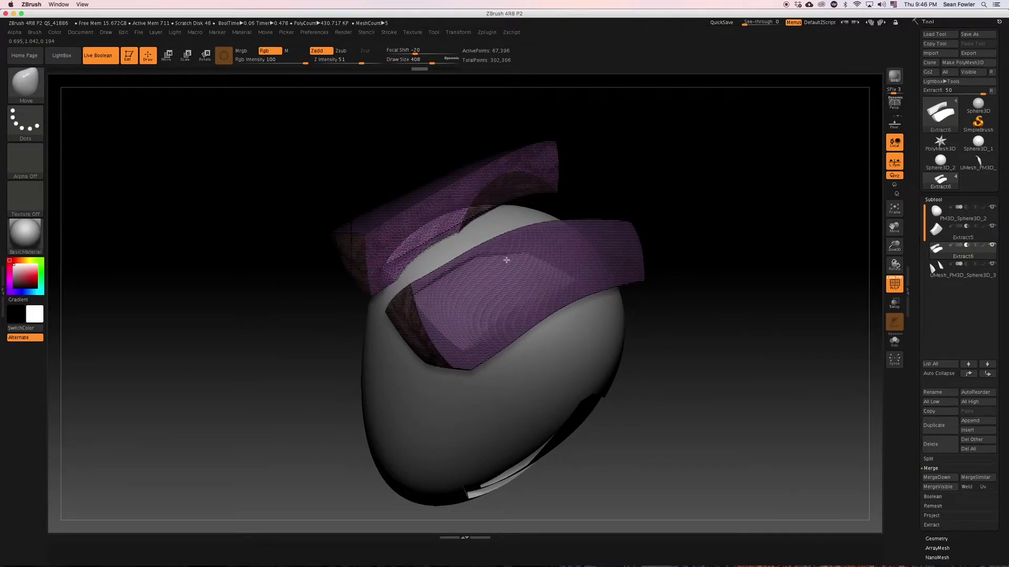
Examine the walls and edges of the crown recesses from several angles, comparing them with the polyframed cutter pair.
{"action": "left_click_drag", "start_coordinate": [725, 216], "coordinate": [592, 279]}
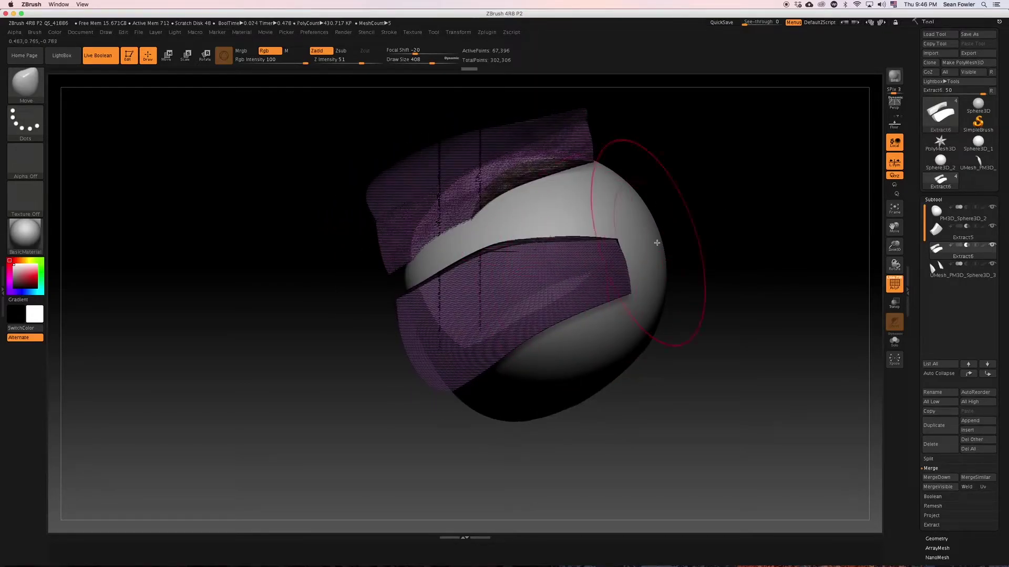
{"action": "key", "text": "shift+f"}
{"action": "mouse_move", "coordinate": [744, 243]}
{"action": "left_mouse_down"}
{"action": "mouse_move", "coordinate": [765, 230]}
{"action": "mouse_move", "coordinate": [754, 239]}
{"action": "mouse_move", "coordinate": [738, 230]}
{"action": "mouse_move", "coordinate": [727, 261]}
{"action": "mouse_move", "coordinate": [674, 274]}
{"action": "left_mouse_up"}
{"action": "key", "text": "shift+f"}
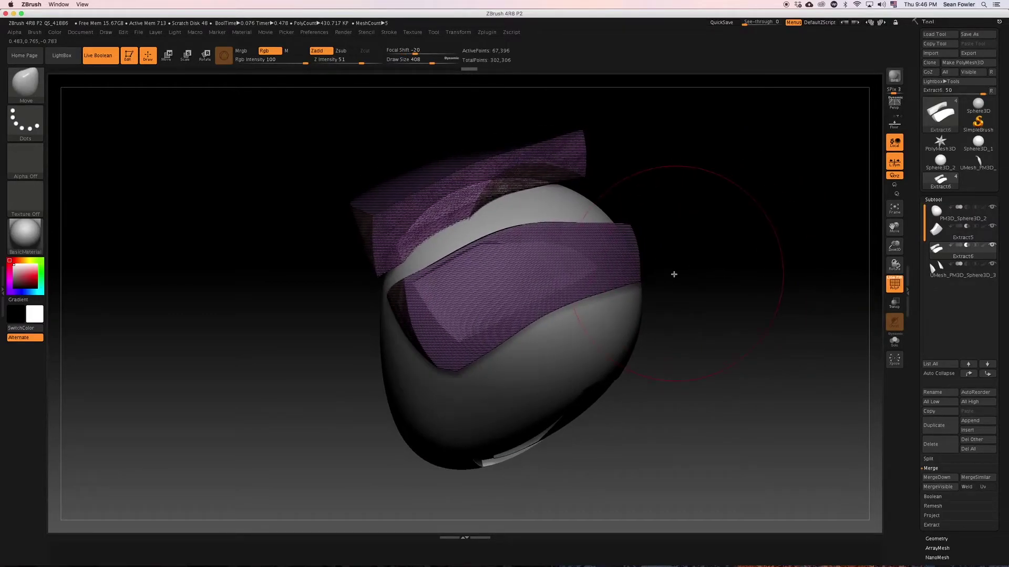
{"action": "key", "text": "shift+f"}
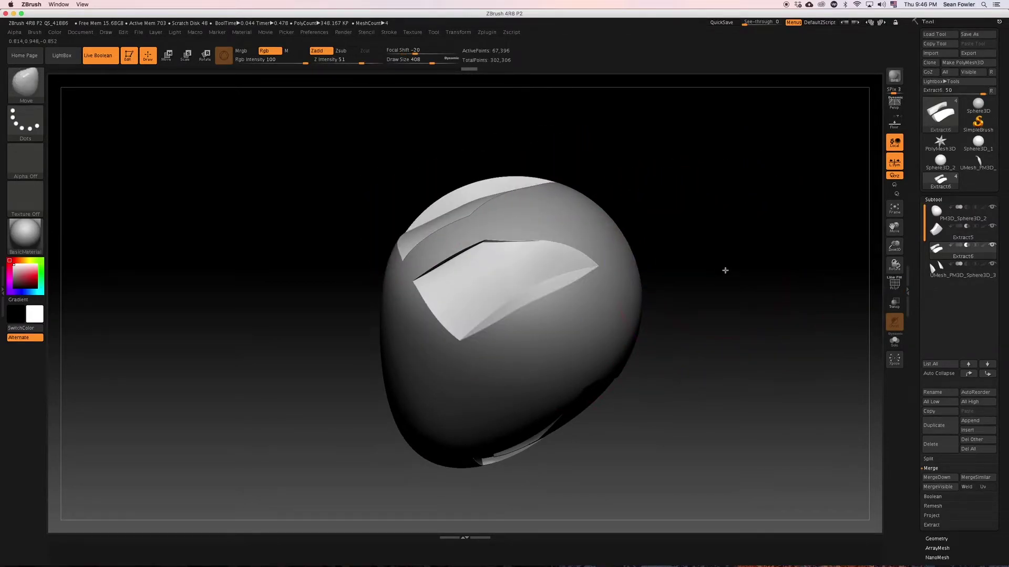
{"action": "mouse_move", "coordinate": [732, 288]}
{"action": "left_mouse_down", "text": "alt"}
{"action": "mouse_move", "coordinate": [735, 298]}
{"action": "mouse_move", "coordinate": [737, 273]}
{"action": "mouse_move", "coordinate": [740, 289]}
{"action": "left_mouse_up", "text": "alt"}
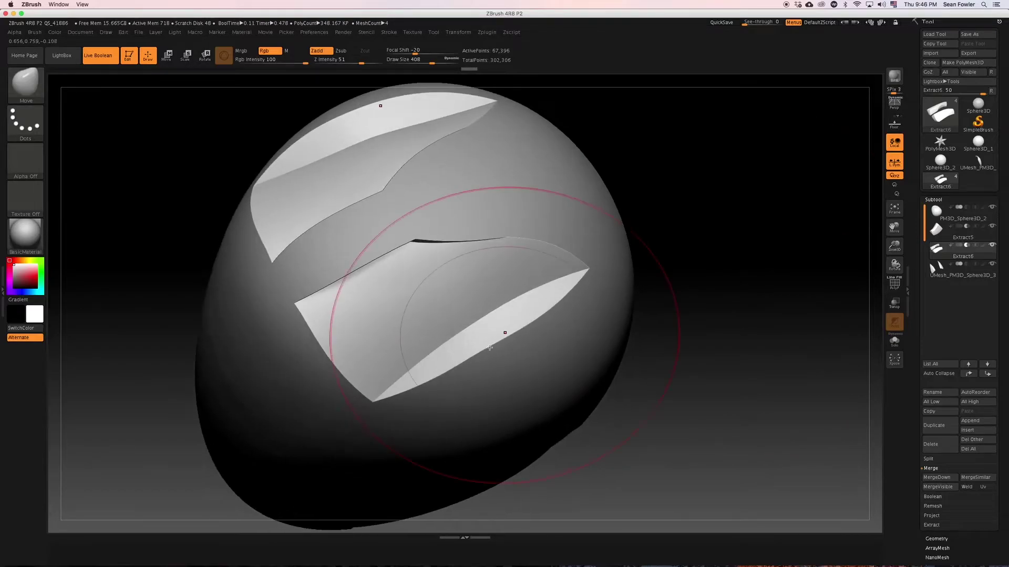
{"action": "scroll", "coordinate": [709, 259], "scroll_direction": "down", "scroll_amount": 3}
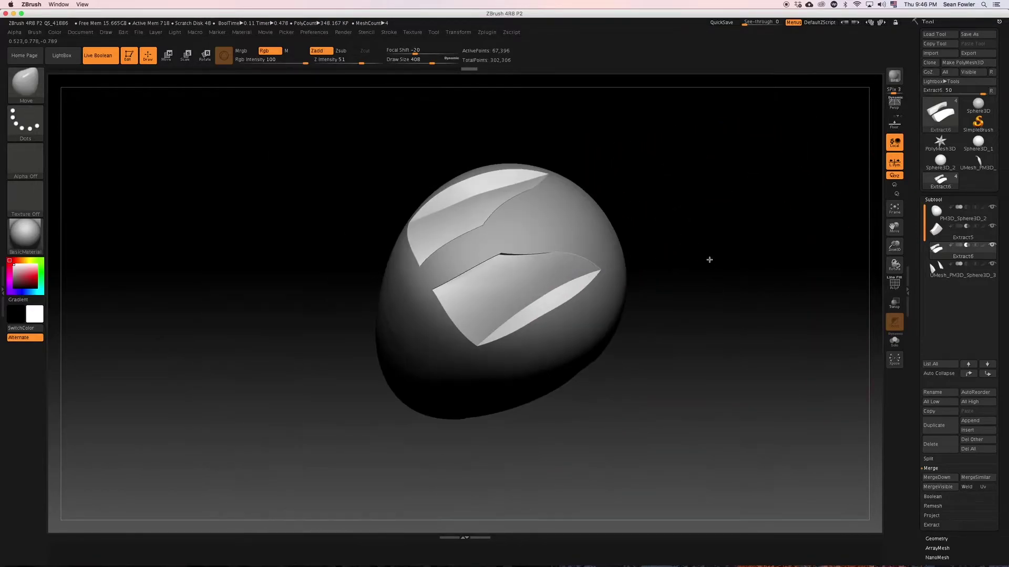
{"action": "left_click_drag", "start_coordinate": [713, 260], "coordinate": [703, 273]}
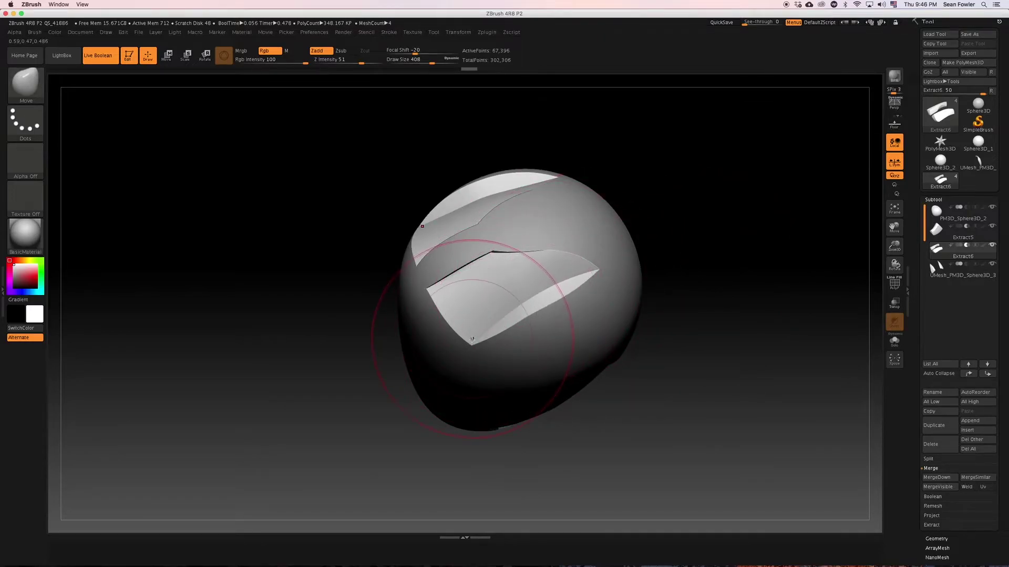
Choose ClipCurve as the active selection brush, with the cutter pair viewed from the side.
{"action": "key", "text": "shift+f"}
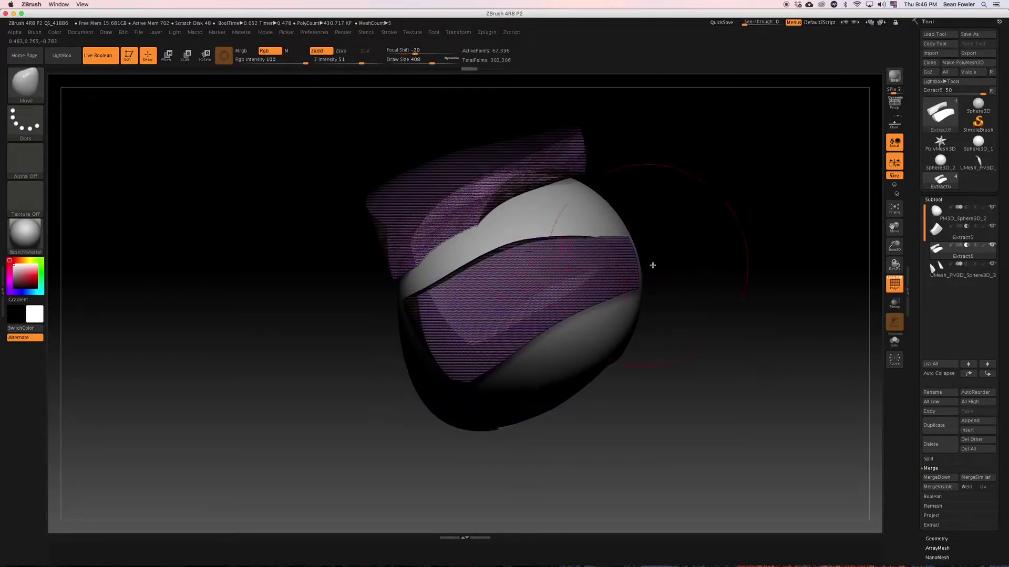
{"action": "left_click_drag", "start_coordinate": [690, 282], "coordinate": [684, 258]}
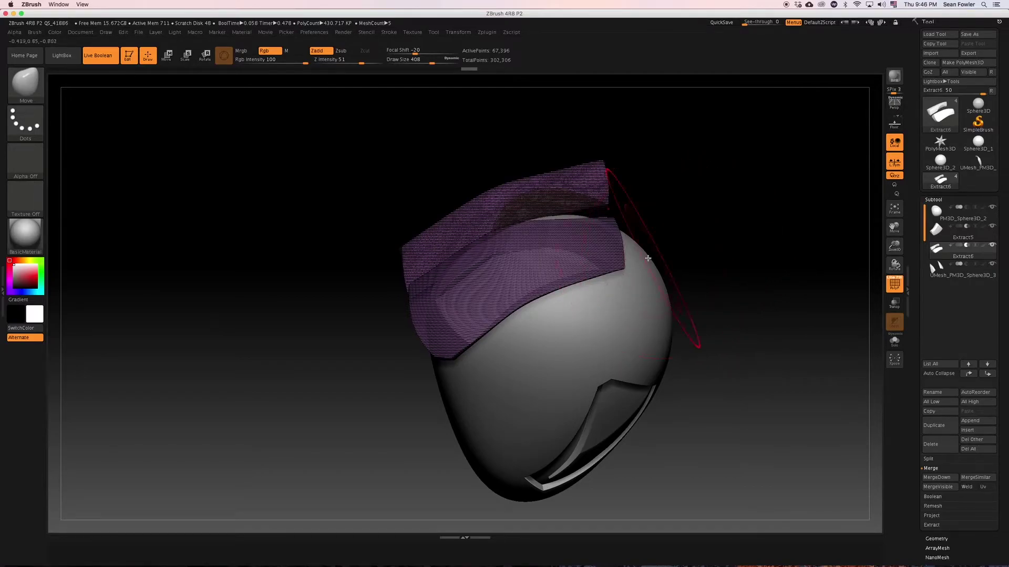
{"action": "key", "text": "b"}
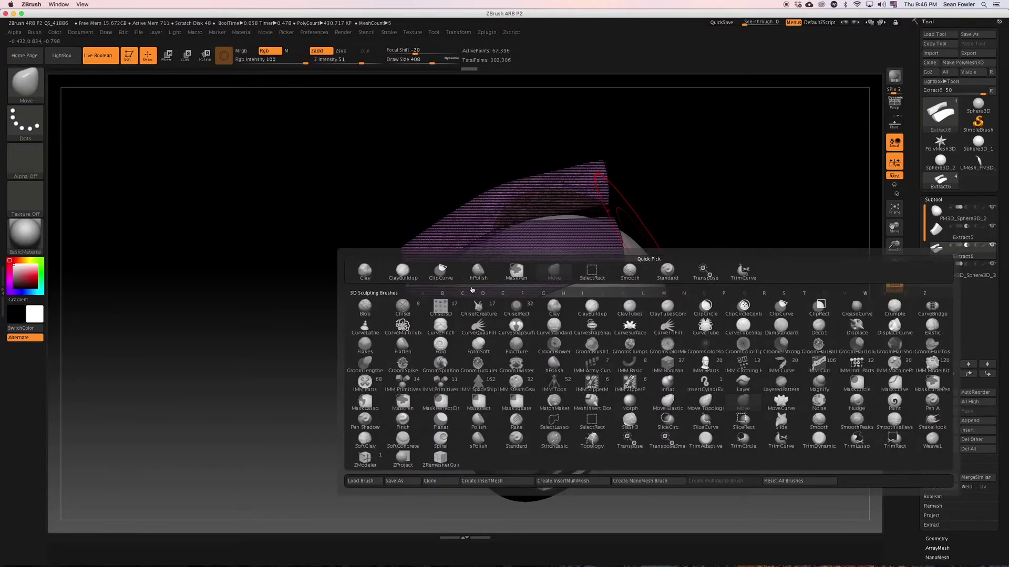
{"action": "left_click", "coordinate": [442, 272]}
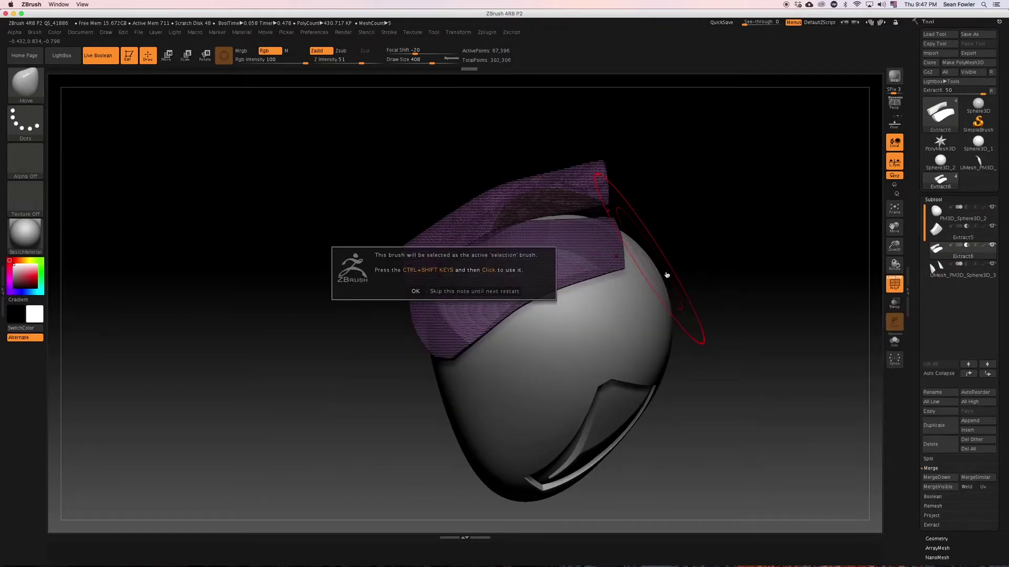
{"action": "left_click", "coordinate": [720, 221]}
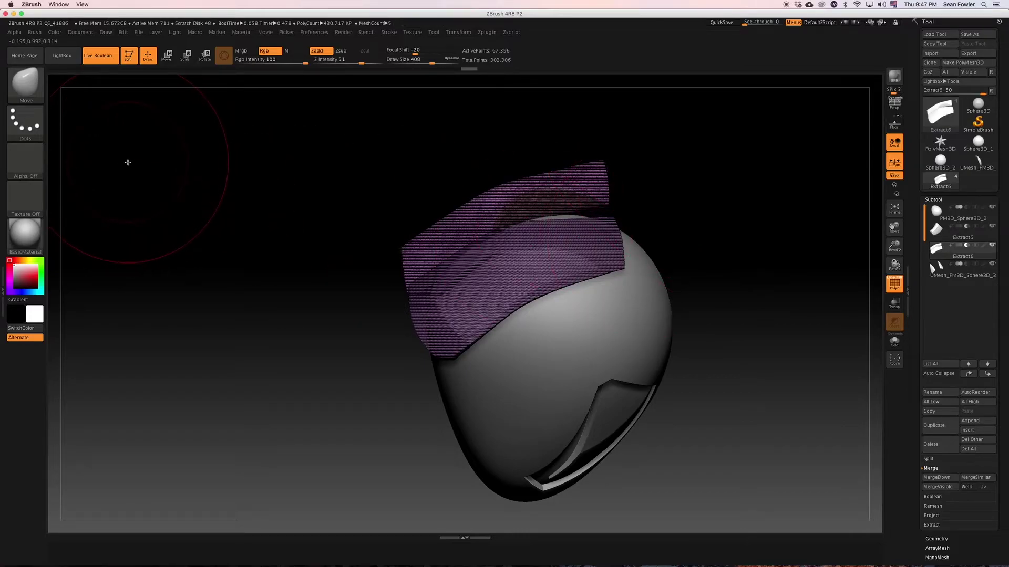
{"action": "key", "text": "b"}
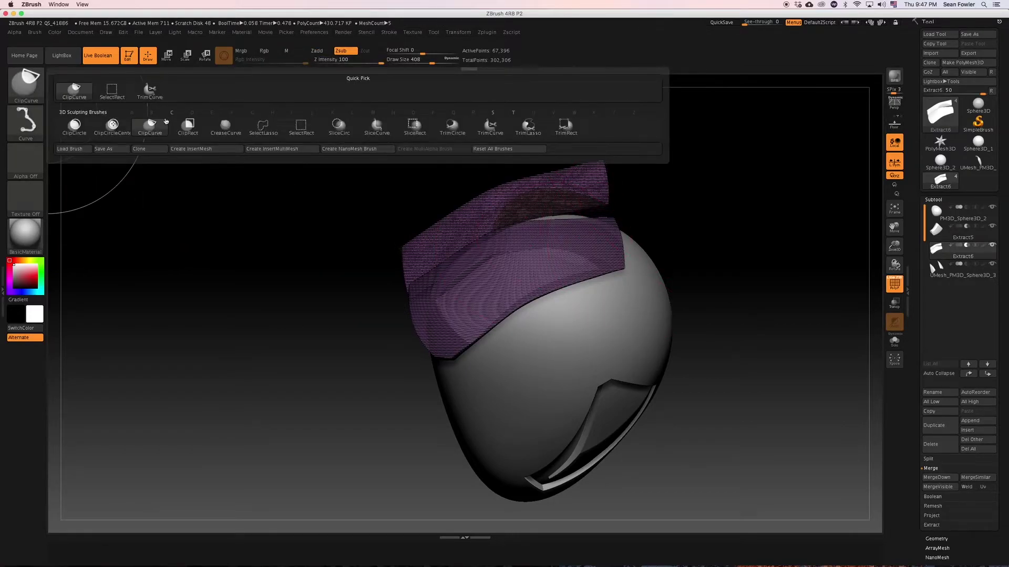
{"action": "left_click", "coordinate": [152, 136], "text": "ctrl+shift"}
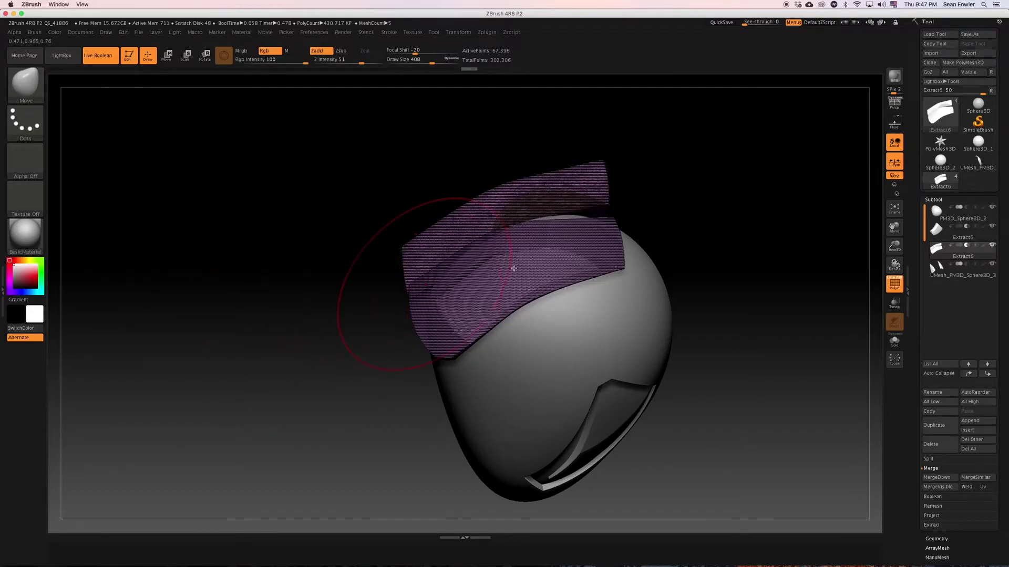
Try clipping the outer side of the cutter pair with a ClipCurve line across the head, and undo the clip.
{"action": "mouse_move", "coordinate": [699, 262]}
{"action": "left_mouse_down", "text": "ctrl+shift"}
{"action": "mouse_move", "coordinate": [620, 278]}
{"action": "mouse_move", "coordinate": [568, 273]}
{"action": "mouse_move", "coordinate": [327, 482]}
{"action": "mouse_move", "coordinate": [329, 464]}
{"action": "left_mouse_up", "text": "ctrl+shift"}
{"action": "left_click_drag", "start_coordinate": [345, 412], "coordinate": [390, 404]}
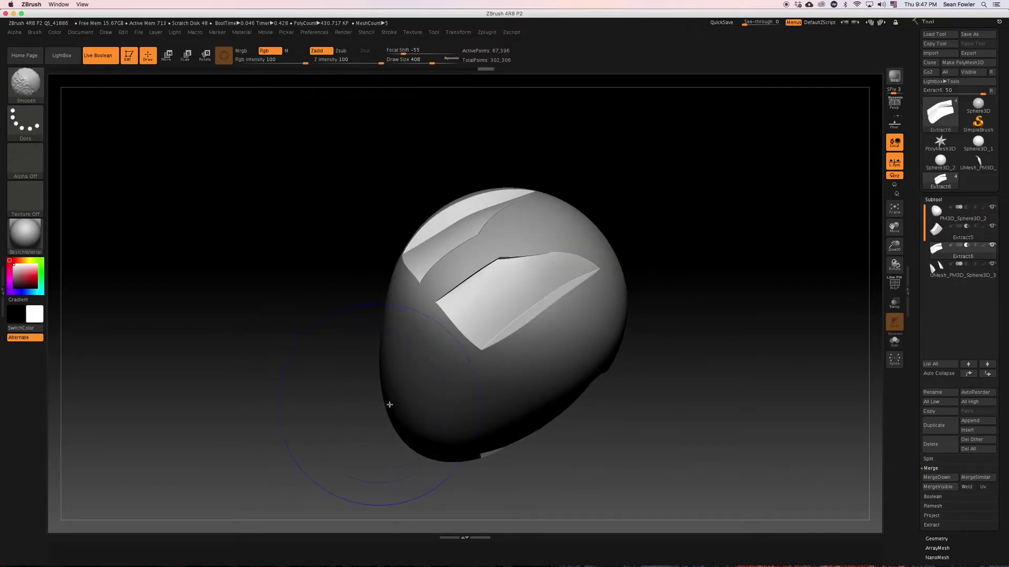
{"action": "left_click_drag", "start_coordinate": [723, 333], "coordinate": [732, 347]}
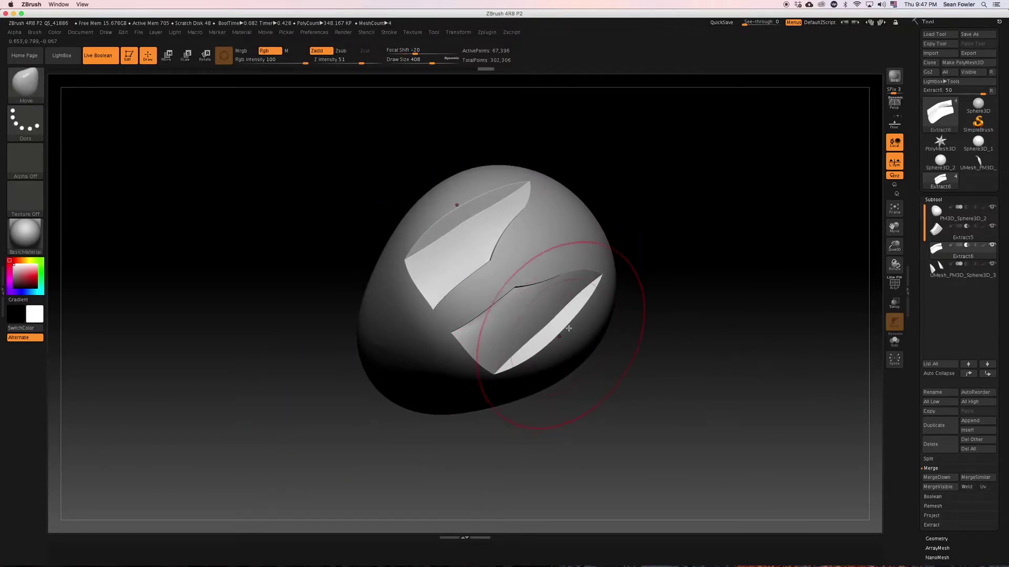
{"action": "mouse_move", "coordinate": [742, 292]}
{"action": "left_mouse_down"}
{"action": "mouse_move", "coordinate": [741, 278]}
{"action": "mouse_move", "coordinate": [747, 315]}
{"action": "mouse_move", "coordinate": [713, 355]}
{"action": "mouse_move", "coordinate": [713, 341]}
{"action": "mouse_move", "coordinate": [695, 342]}
{"action": "left_mouse_up"}
{"action": "key", "text": "shift+f"}
{"action": "key", "text": "shift+f"}
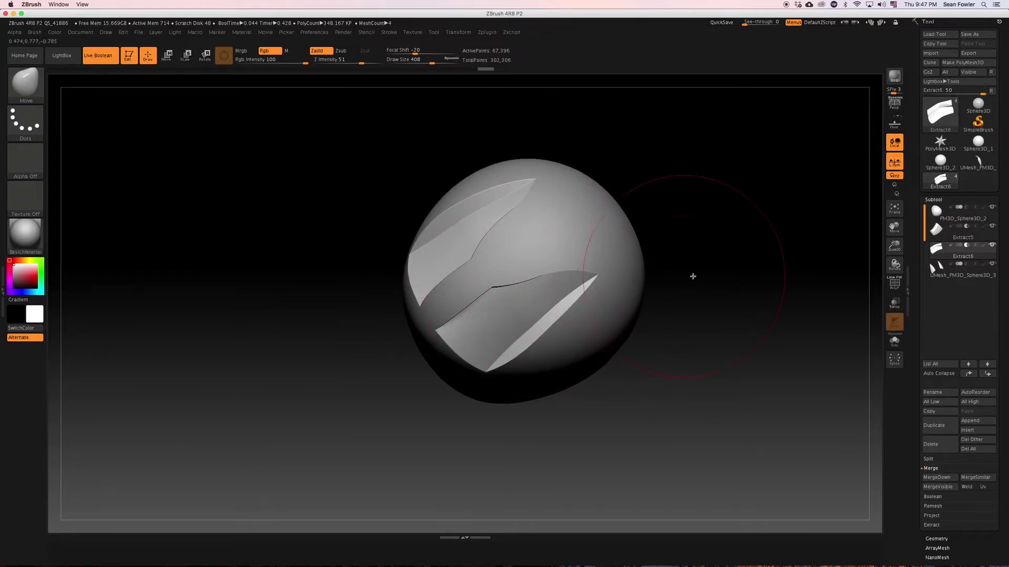
{"action": "key", "text": "super+z"}
Clip the outer side of the cutter pair with a bent ClipCurve line that follows the recess's outer edge.
{"action": "mouse_move", "coordinate": [745, 278]}
{"action": "left_mouse_down"}
{"action": "mouse_move", "coordinate": [725, 243]}
{"action": "mouse_move", "coordinate": [587, 274]}
{"action": "left_mouse_up"}
{"action": "key", "text": "ctrl+shift"}
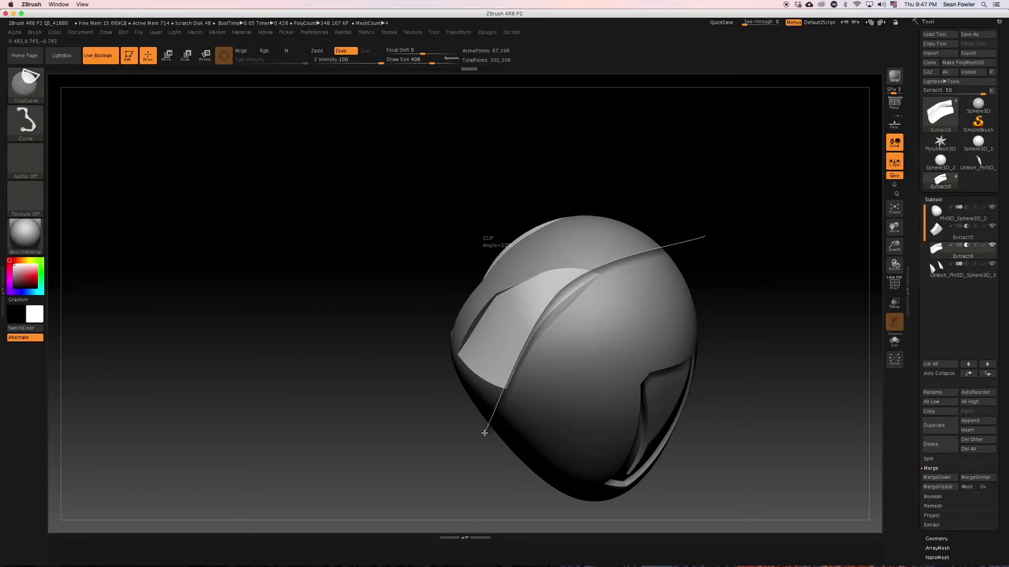
{"action": "left_click_drag", "start_coordinate": [497, 399], "coordinate": [496, 400], "text": "ctrl+shift"}
{"action": "mouse_move", "coordinate": [793, 281]}
{"action": "left_mouse_down"}
{"action": "mouse_move", "coordinate": [811, 288]}
{"action": "mouse_move", "coordinate": [750, 275]}
{"action": "mouse_move", "coordinate": [736, 294]}
{"action": "mouse_move", "coordinate": [580, 315]}
{"action": "mouse_move", "coordinate": [594, 340]}
{"action": "left_mouse_up"}
Reshape the narrow ends of the crown cutters with small Move brush pulls, undoing the last one.
{"action": "left_click_drag", "start_coordinate": [591, 290], "coordinate": [594, 277]}
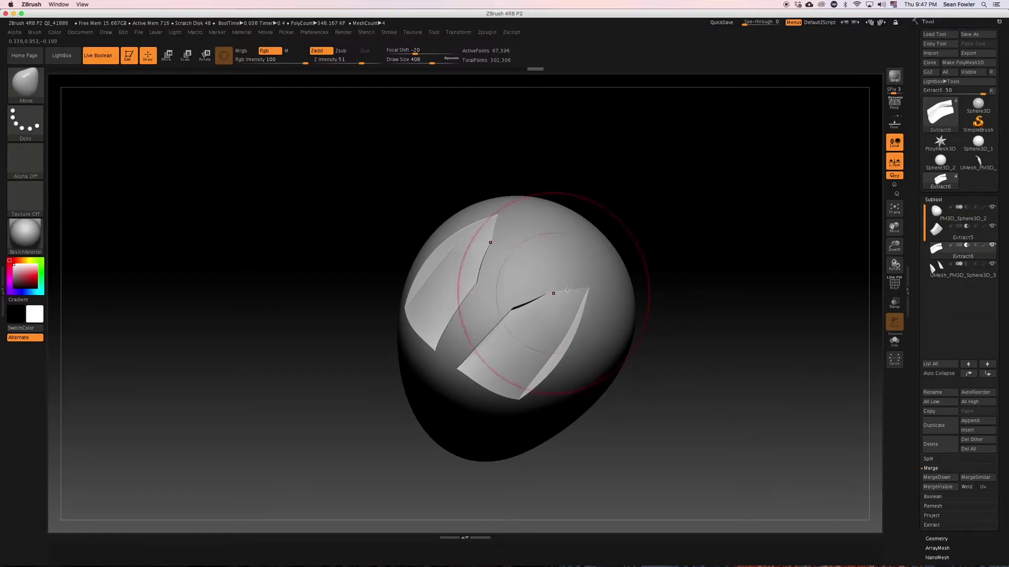
{"action": "left_click_drag", "start_coordinate": [566, 289], "coordinate": [574, 286]}
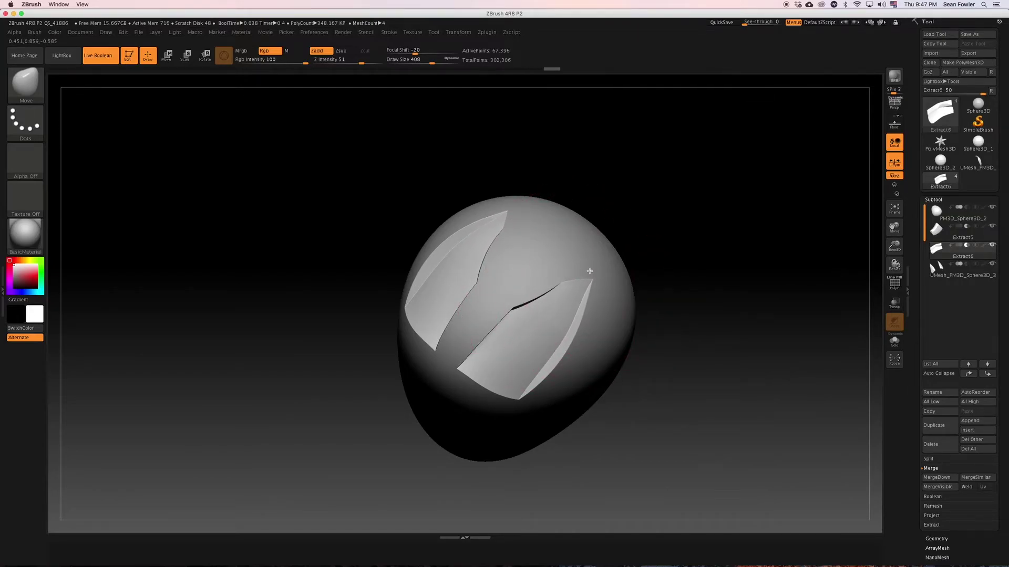
{"action": "key", "text": "super+z"}
{"action": "mouse_move", "coordinate": [721, 244]}
{"action": "left_mouse_down"}
{"action": "mouse_move", "coordinate": [755, 259]}
{"action": "mouse_move", "coordinate": [750, 237]}
{"action": "mouse_move", "coordinate": [721, 275]}
{"action": "mouse_move", "coordinate": [727, 270]}
{"action": "left_mouse_up"}
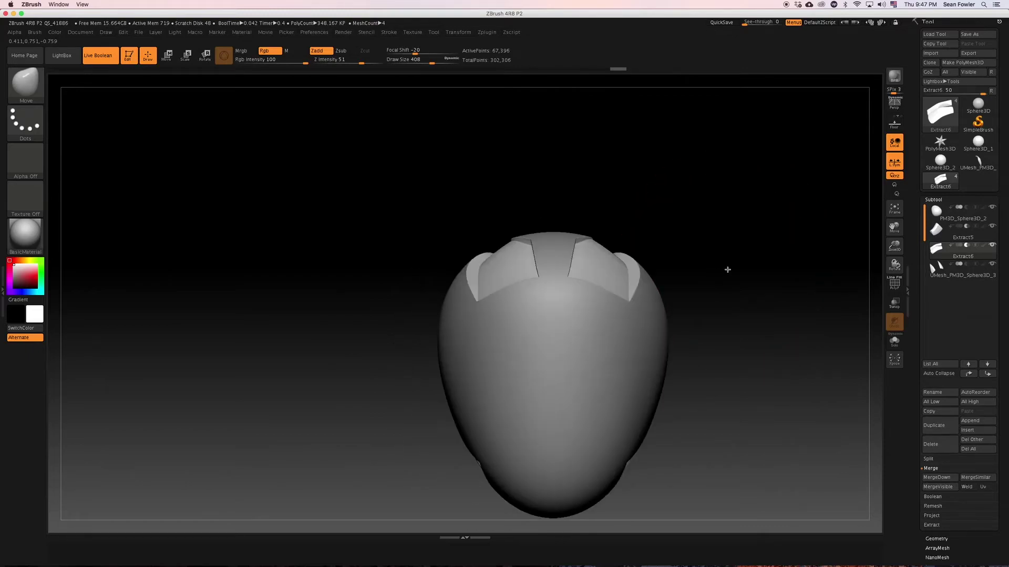
Try repositioning the cutter pair with the transform gizmo, and return to Draw mode to check the recesses from the front.
{"action": "key", "text": "w"}
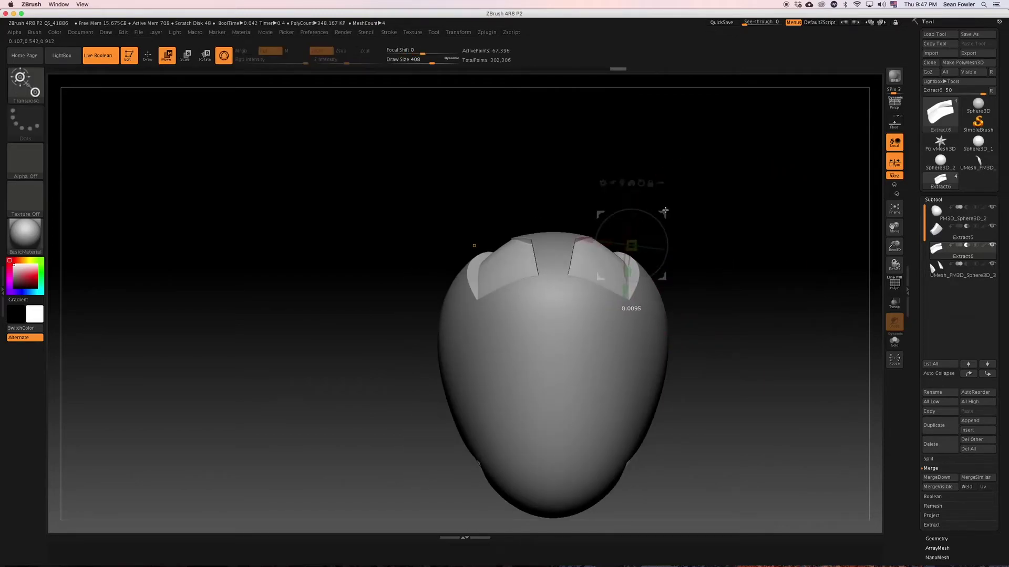
{"action": "left_click_drag", "start_coordinate": [756, 250], "coordinate": [723, 228]}
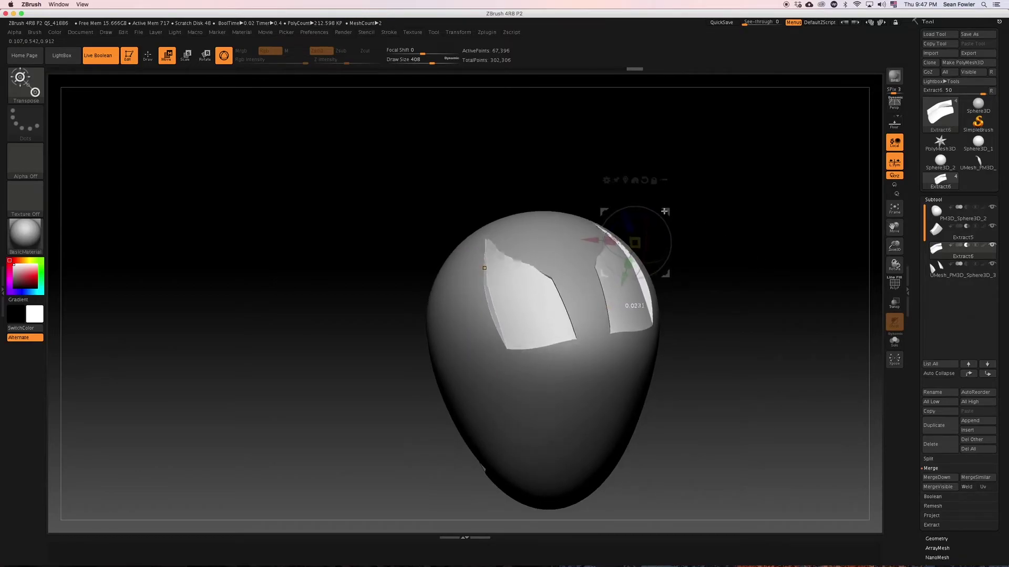
{"action": "mouse_move", "coordinate": [758, 239]}
{"action": "left_mouse_down"}
{"action": "mouse_move", "coordinate": [757, 223]}
{"action": "mouse_move", "coordinate": [725, 259]}
{"action": "mouse_move", "coordinate": [730, 268]}
{"action": "mouse_move", "coordinate": [718, 261]}
{"action": "left_mouse_up"}
{"action": "key", "text": "ctrl"}
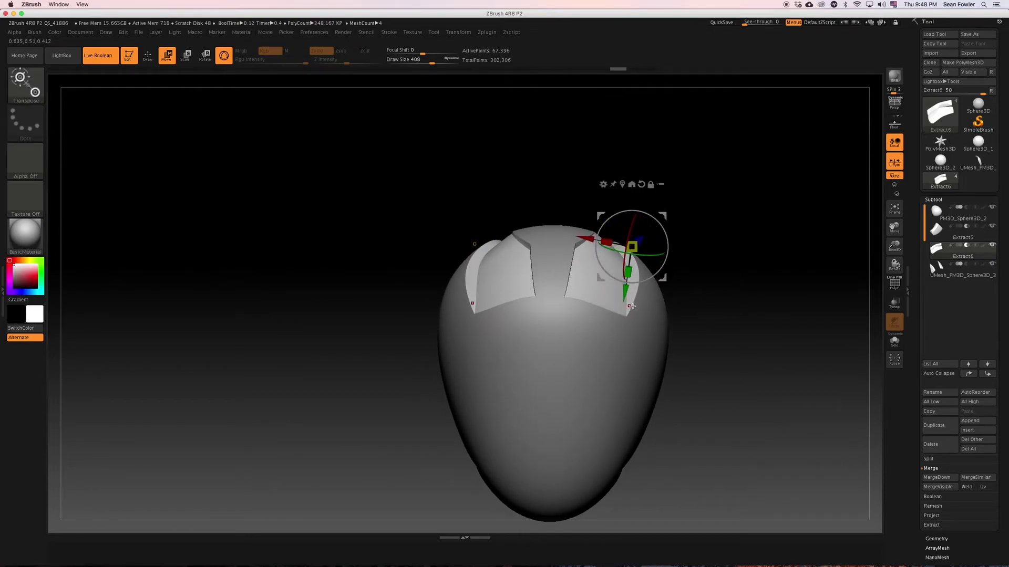
{"action": "key", "text": "q"}
{"action": "key", "text": "shift+f"}
{"action": "key", "text": "shift+f"}
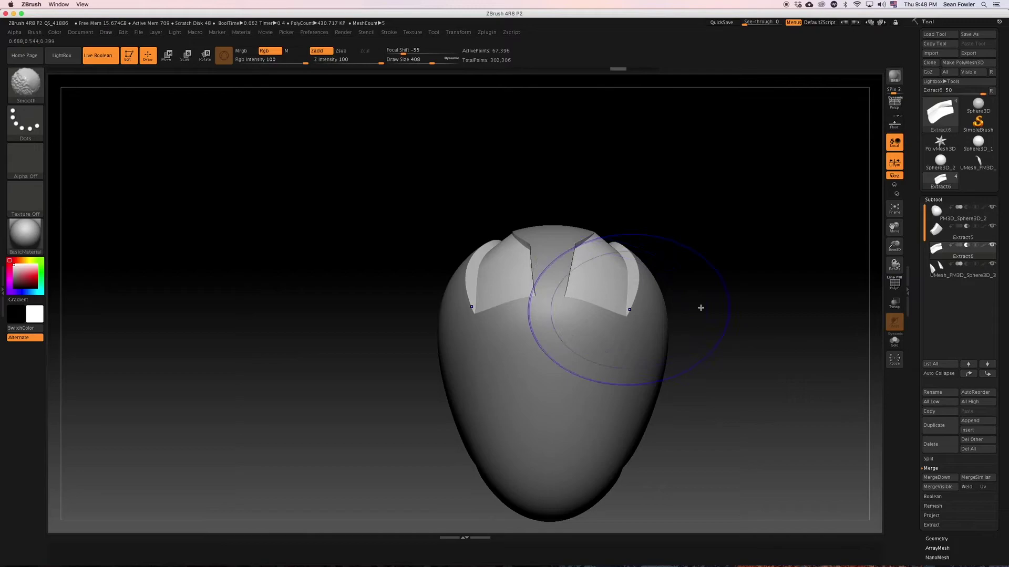
Check the crown cutters' wireframe, try clipping their front ends with a line across the head, and undo the clip.
{"action": "left_click_drag", "start_coordinate": [720, 313], "coordinate": [683, 306]}
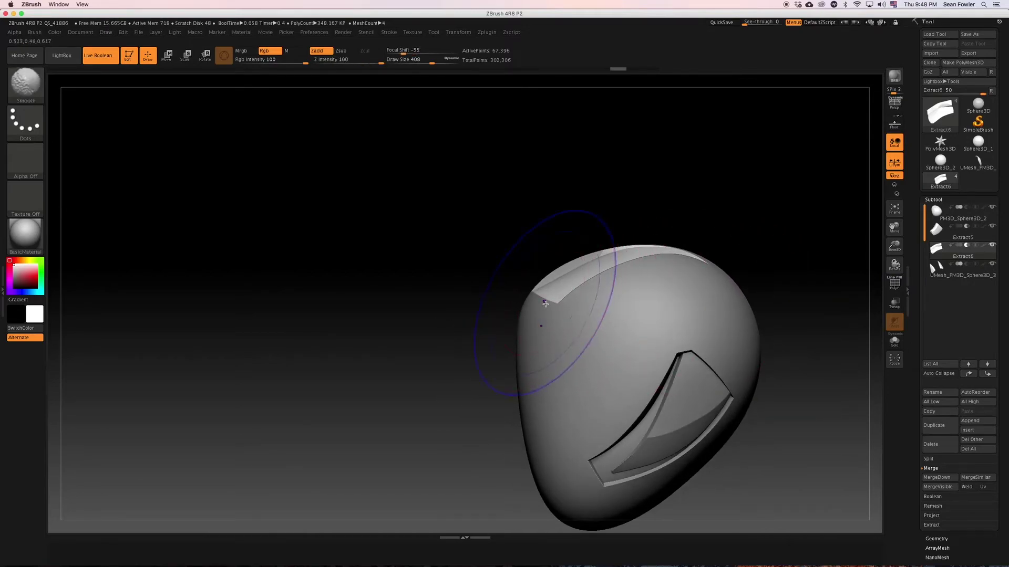
{"action": "key", "text": "shift+f"}
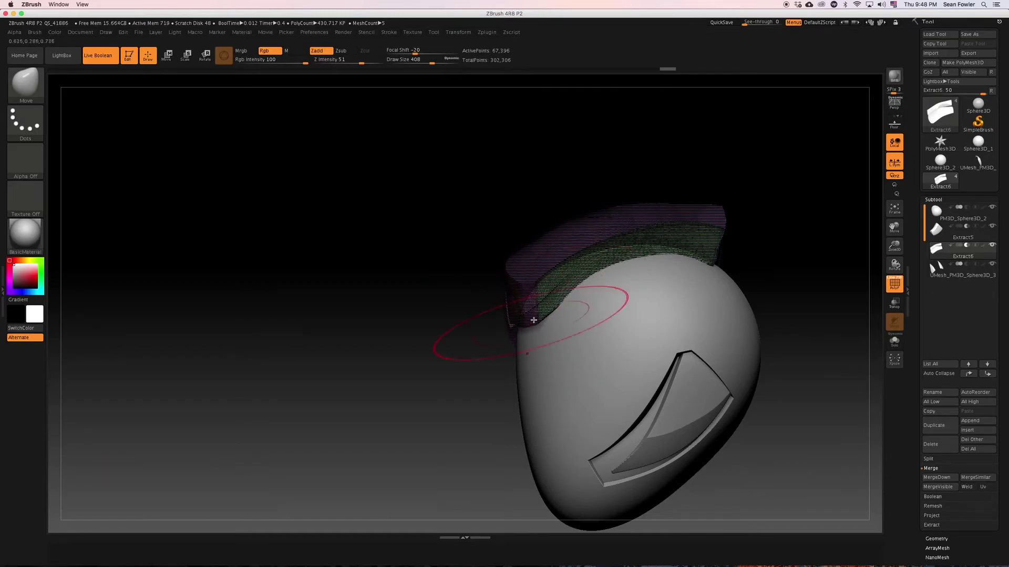
{"action": "mouse_move", "coordinate": [451, 360]}
{"action": "left_mouse_down"}
{"action": "mouse_move", "coordinate": [472, 387]}
{"action": "mouse_move", "coordinate": [513, 354]}
{"action": "left_mouse_up"}
{"action": "key", "text": "shift+f"}
{"action": "mouse_move", "coordinate": [706, 320]}
{"action": "left_mouse_down"}
{"action": "mouse_move", "coordinate": [725, 338]}
{"action": "mouse_move", "coordinate": [671, 326]}
{"action": "mouse_move", "coordinate": [668, 348]}
{"action": "mouse_move", "coordinate": [660, 338]}
{"action": "mouse_move", "coordinate": [684, 312]}
{"action": "mouse_move", "coordinate": [676, 323]}
{"action": "left_mouse_up"}
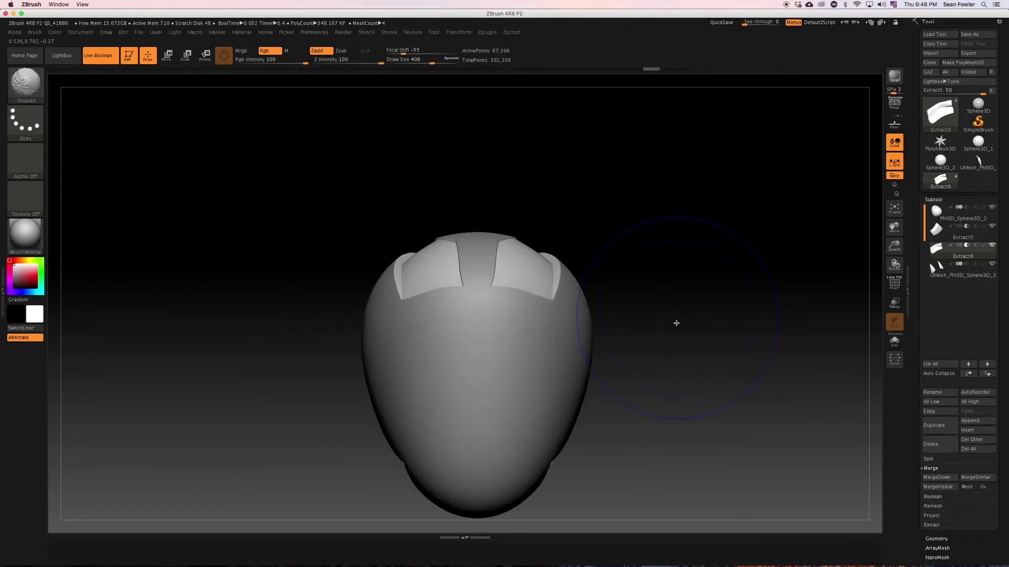
{"action": "mouse_move", "coordinate": [683, 383]}
{"action": "left_mouse_down", "text": "ctrl+shift"}
{"action": "mouse_move", "coordinate": [518, 292]}
{"action": "mouse_move", "coordinate": [286, 298]}
{"action": "mouse_move", "coordinate": [312, 290]}
{"action": "left_mouse_up", "text": "ctrl+shift"}
{"action": "key", "text": "ctrl+z"}
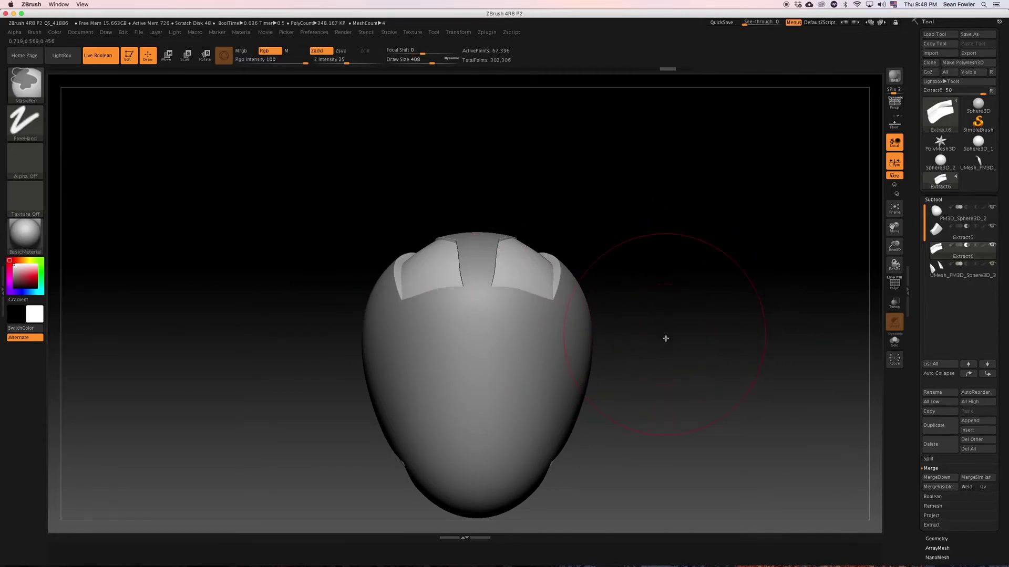
Clip the front ends of the crown cutters with an angled curve line and check the cutters' wireframe.
{"action": "mouse_move", "coordinate": [523, 285]}
{"action": "left_mouse_down", "text": "ctrl+shift"}
{"action": "mouse_move", "coordinate": [282, 313]}
{"action": "mouse_move", "coordinate": [299, 335]}
{"action": "left_mouse_up", "text": "ctrl+shift"}
{"action": "left_click_drag", "start_coordinate": [277, 369], "coordinate": [308, 374]}
{"action": "key", "text": "shift+f"}
{"action": "mouse_move", "coordinate": [653, 347]}
{"action": "left_mouse_down"}
{"action": "mouse_move", "coordinate": [657, 317]}
{"action": "mouse_move", "coordinate": [662, 342]}
{"action": "mouse_move", "coordinate": [635, 340]}
{"action": "left_mouse_up"}
Trim the front ends of the cutter pair with an angled TrimCurve cut and check the recesses without the wireframe.
{"action": "left_click", "coordinate": [23, 100], "text": "ctrl+shift"}
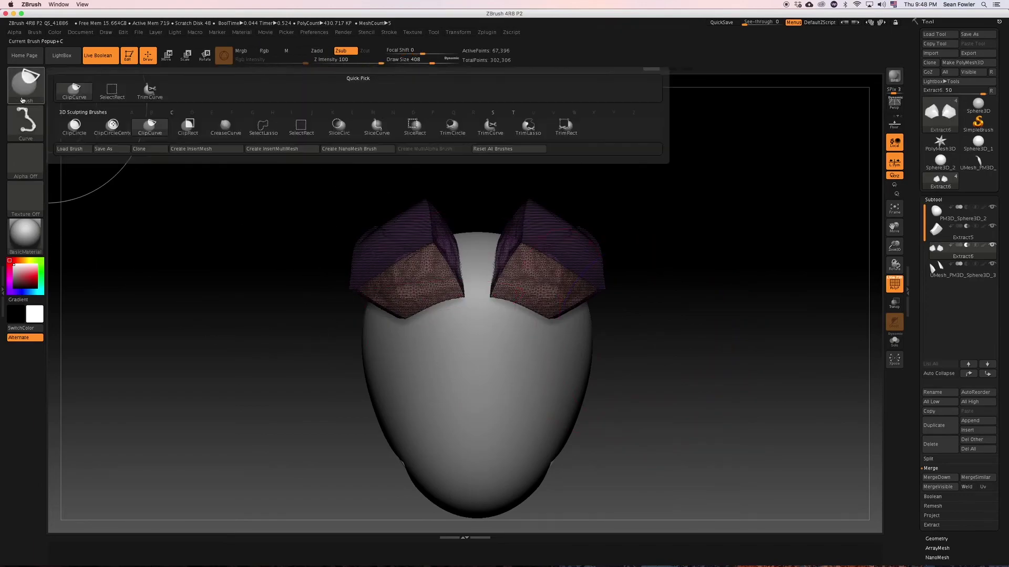
{"action": "left_click", "coordinate": [149, 101]}
{"action": "left_click_drag", "start_coordinate": [337, 475], "coordinate": [613, 279], "text": "ctrl+shift"}
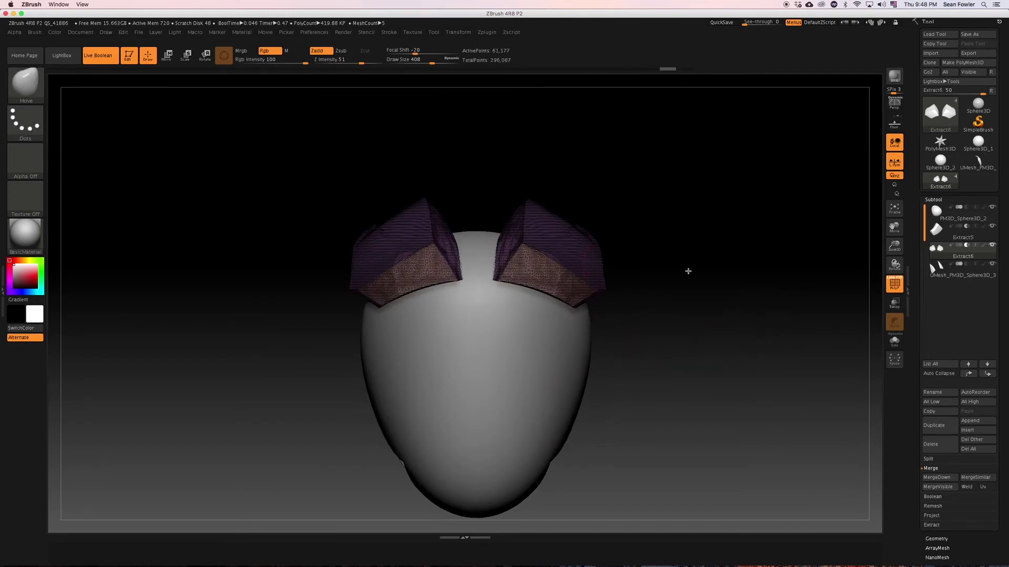
{"action": "mouse_move", "coordinate": [688, 271]}
{"action": "left_mouse_down"}
{"action": "mouse_move", "coordinate": [696, 286]}
{"action": "mouse_move", "coordinate": [682, 292]}
{"action": "mouse_move", "coordinate": [682, 279]}
{"action": "left_mouse_up"}
{"action": "key", "text": "shift+f"}
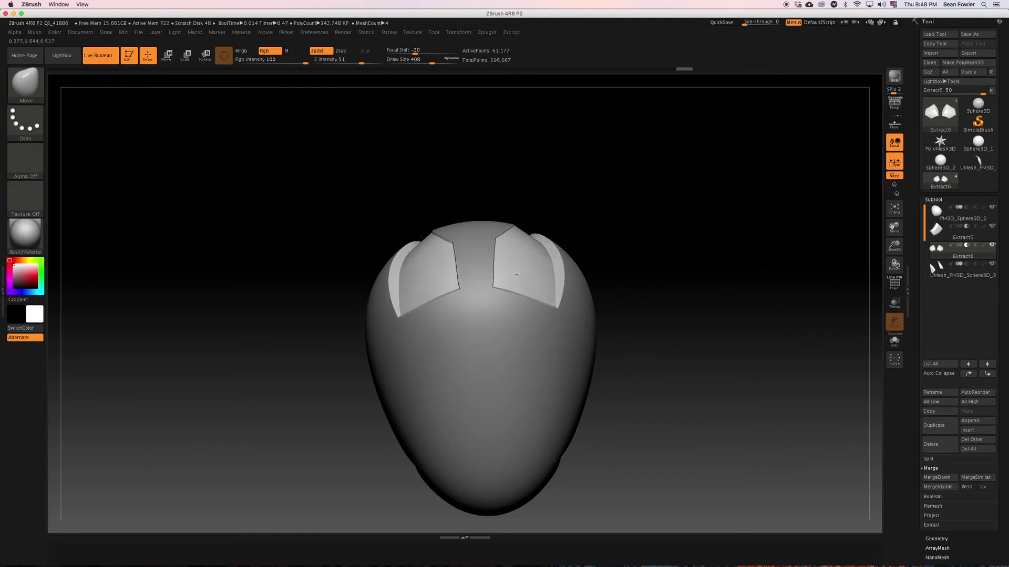
Reshape the crown recesses' inner and rear edges with small Move brush pulls, undoing an unwanted one.
{"action": "left_click_drag", "start_coordinate": [515, 262], "coordinate": [518, 261]}
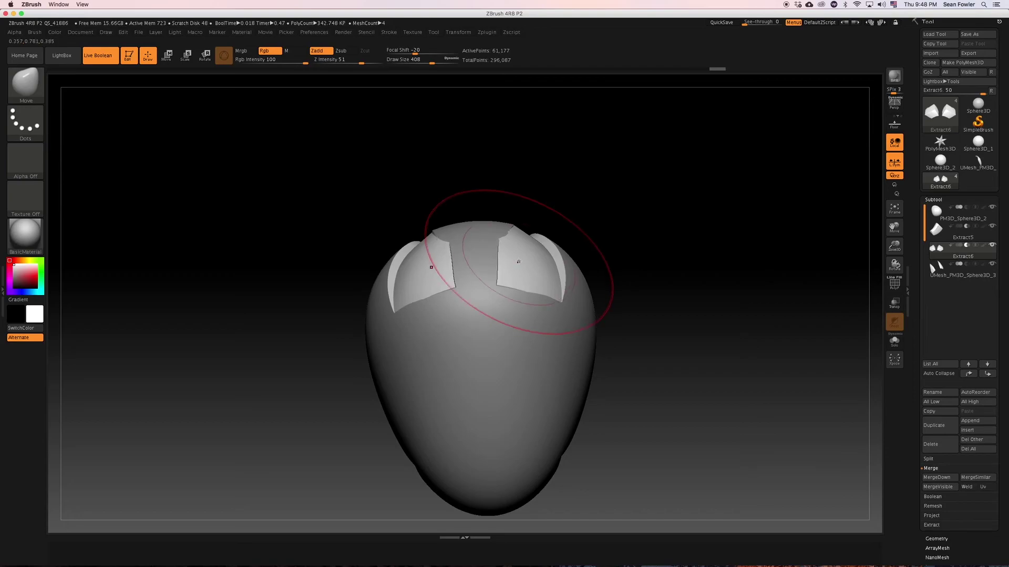
{"action": "key", "text": "ctrl+z"}
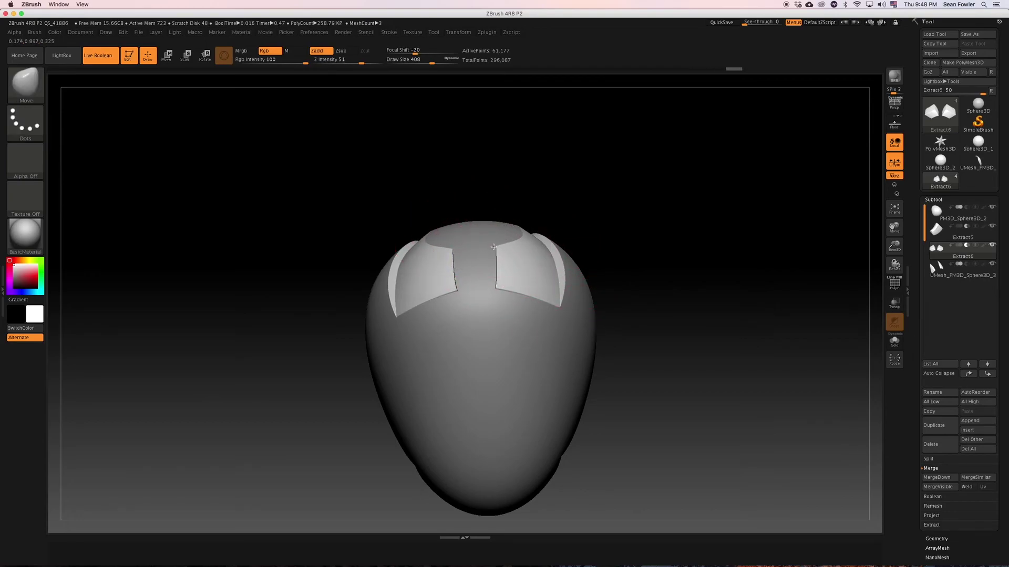
{"action": "mouse_move", "coordinate": [658, 275]}
{"action": "left_mouse_down"}
{"action": "mouse_move", "coordinate": [668, 293]}
{"action": "mouse_move", "coordinate": [644, 275]}
{"action": "mouse_move", "coordinate": [643, 310]}
{"action": "mouse_move", "coordinate": [633, 301]}
{"action": "left_mouse_up"}
{"action": "mouse_move", "coordinate": [700, 267]}
{"action": "left_mouse_down"}
{"action": "mouse_move", "coordinate": [718, 266]}
{"action": "mouse_move", "coordinate": [725, 222]}
{"action": "mouse_move", "coordinate": [688, 234]}
{"action": "mouse_move", "coordinate": [684, 218]}
{"action": "mouse_move", "coordinate": [646, 212]}
{"action": "mouse_move", "coordinate": [657, 212]}
{"action": "mouse_move", "coordinate": [671, 246]}
{"action": "mouse_move", "coordinate": [667, 279]}
{"action": "mouse_move", "coordinate": [648, 295]}
{"action": "mouse_move", "coordinate": [653, 326]}
{"action": "left_mouse_up"}
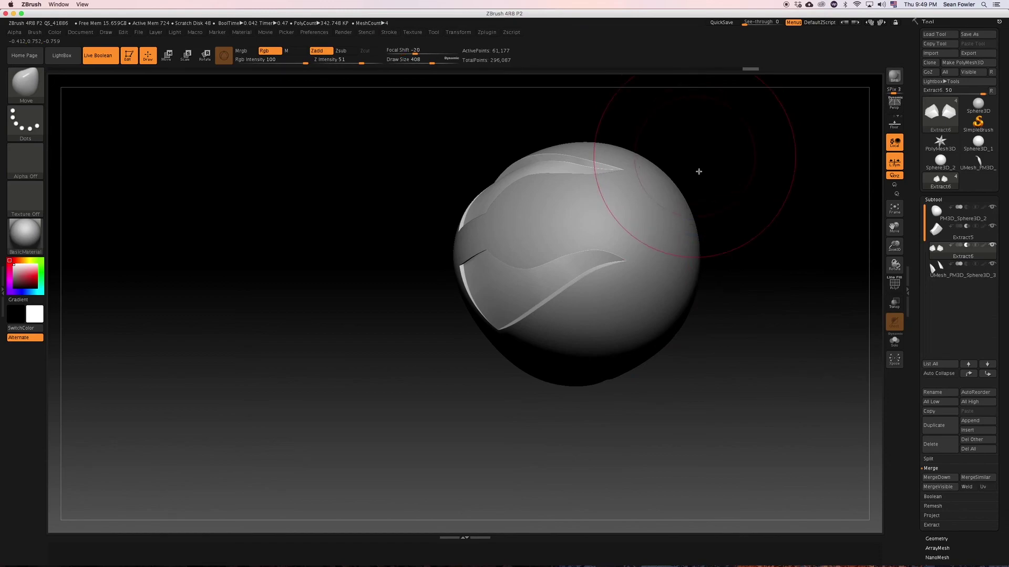
Try trimming the cutter pair from above with a TrimCurve line across the crown, undo the trim, and inspect the recesses from the front.
{"action": "left_click_drag", "start_coordinate": [749, 227], "coordinate": [752, 250]}
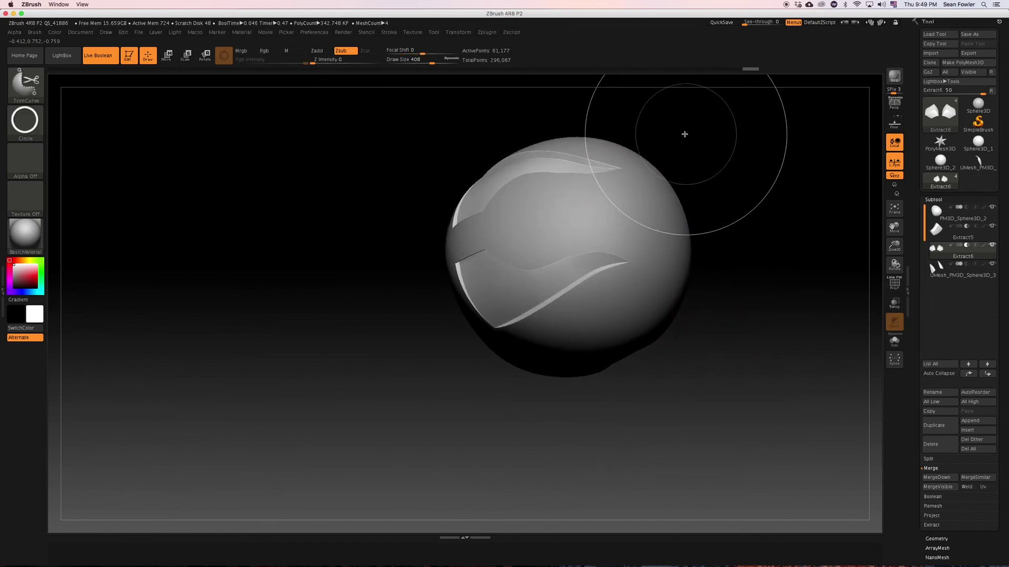
{"action": "mouse_move", "coordinate": [646, 216]}
{"action": "left_mouse_down", "text": "ctrl+shift"}
{"action": "mouse_move", "coordinate": [612, 303]}
{"action": "mouse_move", "coordinate": [625, 322]}
{"action": "left_mouse_up", "text": "ctrl+shift"}
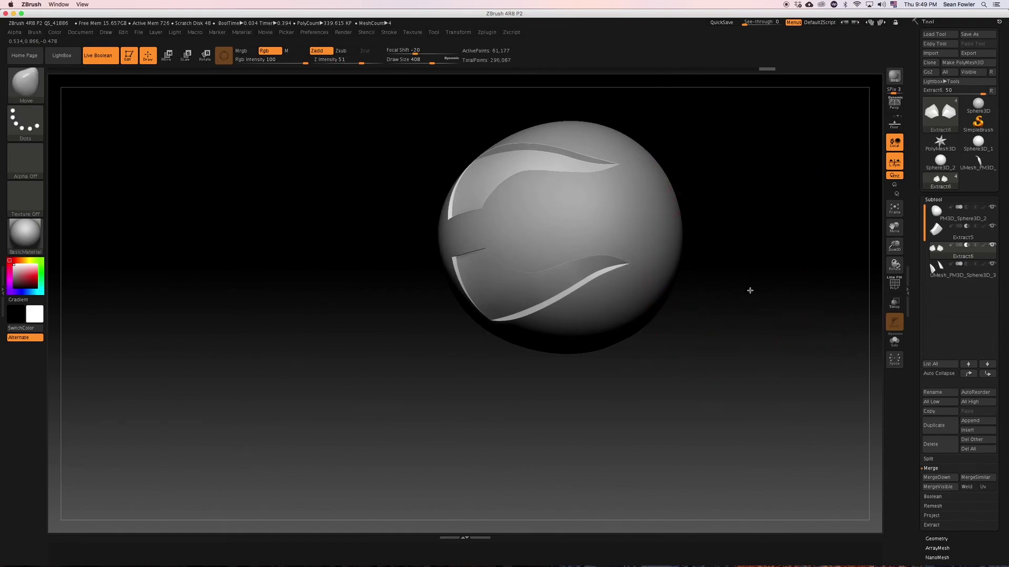
{"action": "key", "text": "ctrl+z"}
{"action": "mouse_move", "coordinate": [757, 206]}
{"action": "left_mouse_down"}
{"action": "mouse_move", "coordinate": [711, 273]}
{"action": "mouse_move", "coordinate": [738, 254]}
{"action": "mouse_move", "coordinate": [663, 276]}
{"action": "left_mouse_up"}
{"action": "left_click_drag", "start_coordinate": [680, 316], "coordinate": [654, 314]}
{"action": "mouse_move", "coordinate": [698, 345]}
{"action": "left_mouse_down"}
{"action": "mouse_move", "coordinate": [676, 364]}
{"action": "mouse_move", "coordinate": [535, 349]}
{"action": "left_mouse_up"}
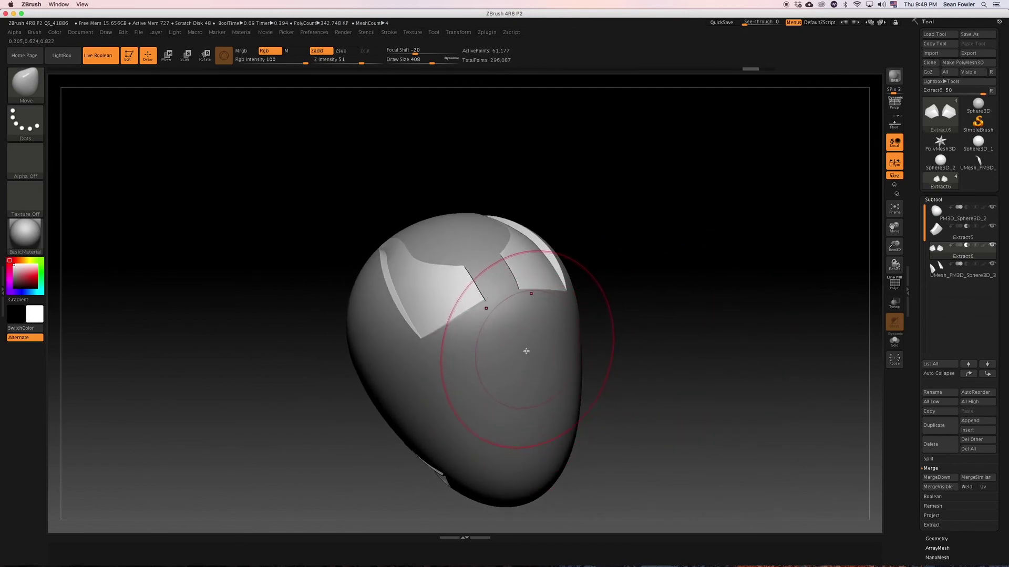